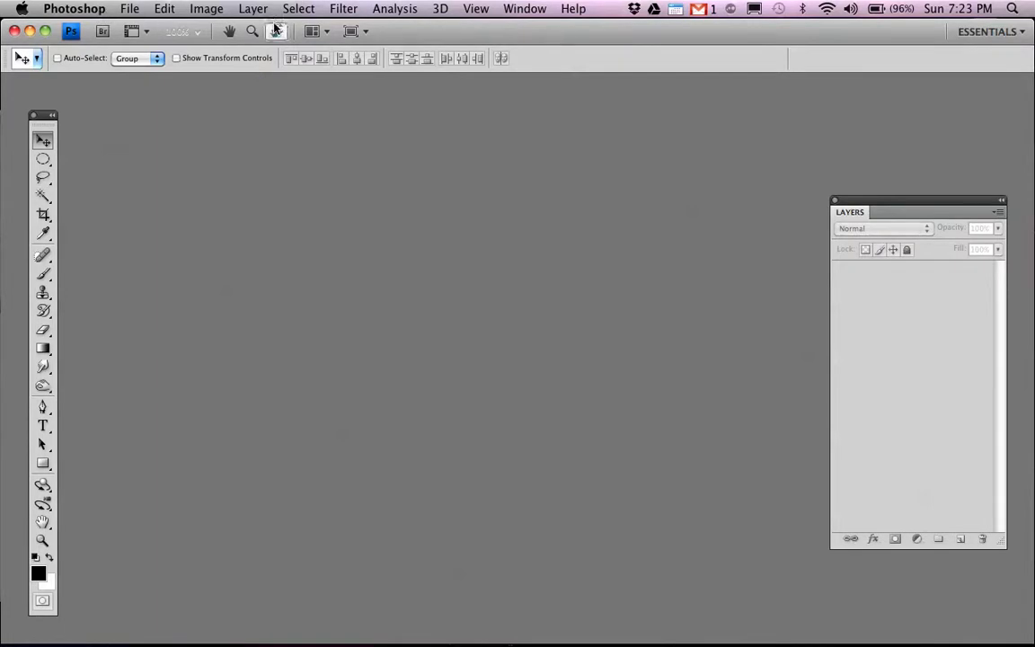
Open the cowboy.jpg photo from the Desktop and close the document again.
left_click(135, 11)
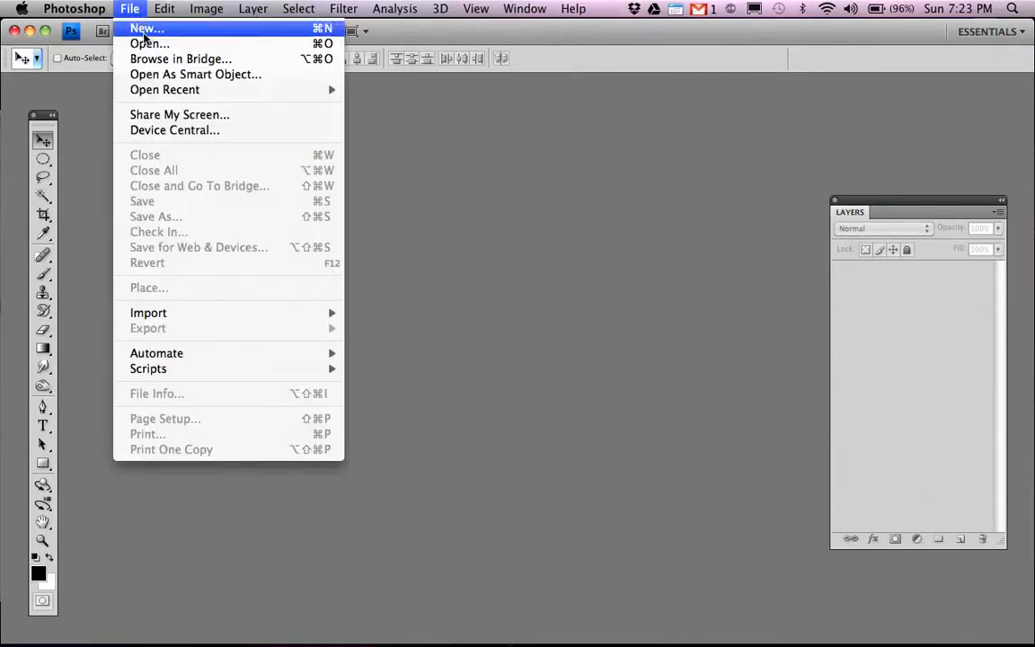
left_click(146, 43)
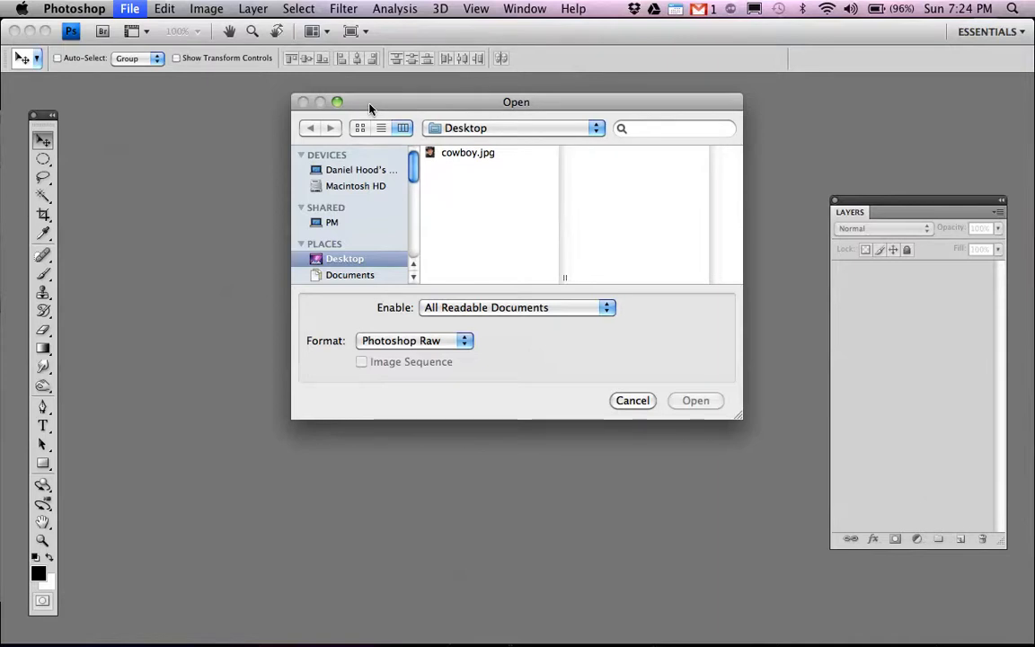
left_click(455, 157)
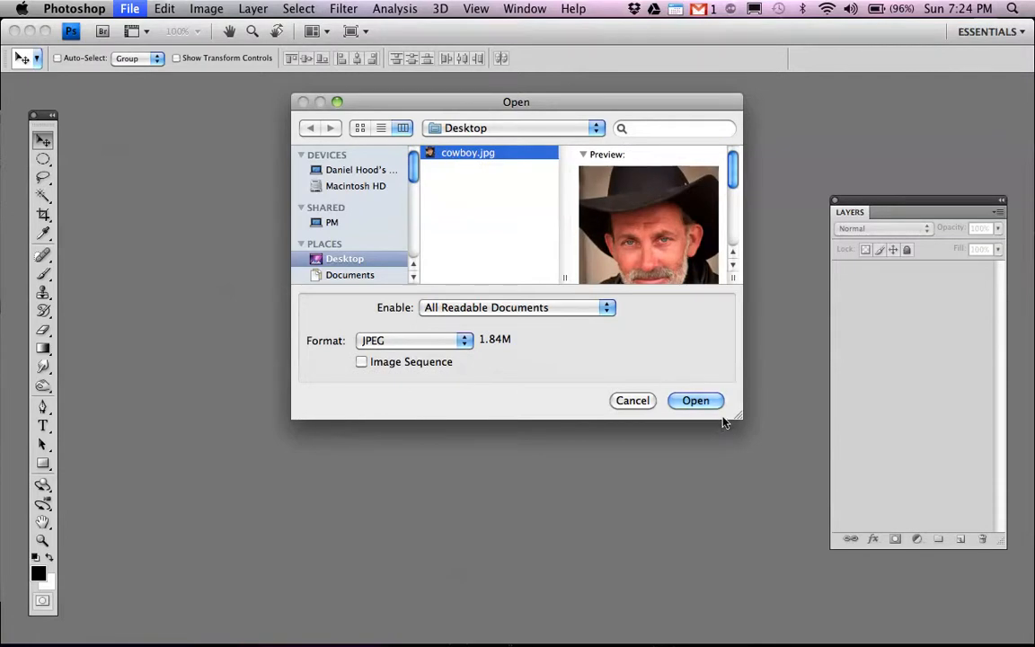
left_click(696, 403)
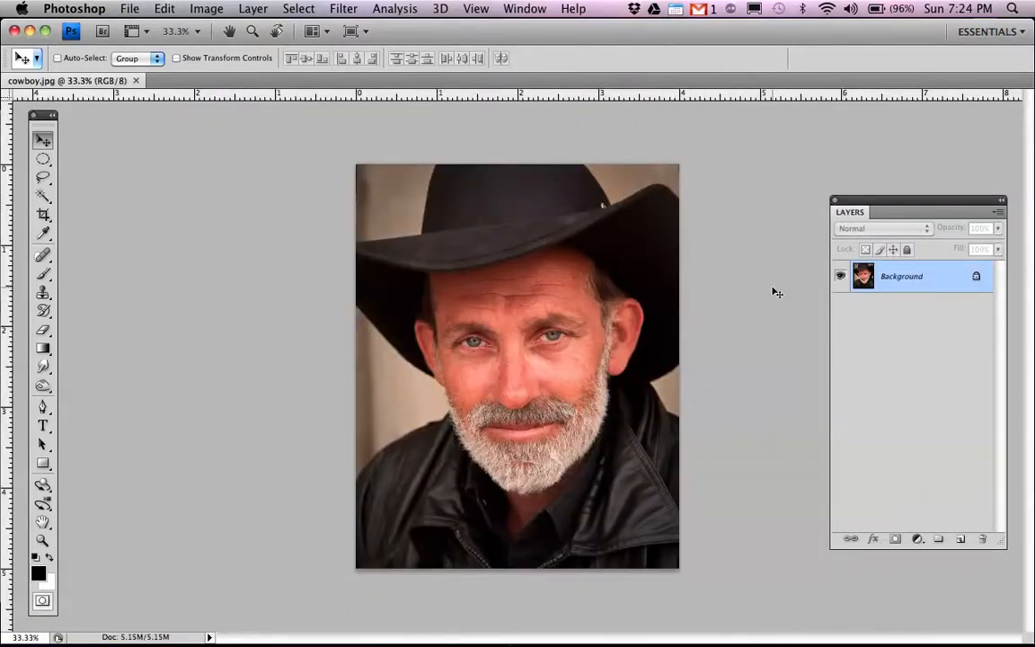
left_click(136, 81)
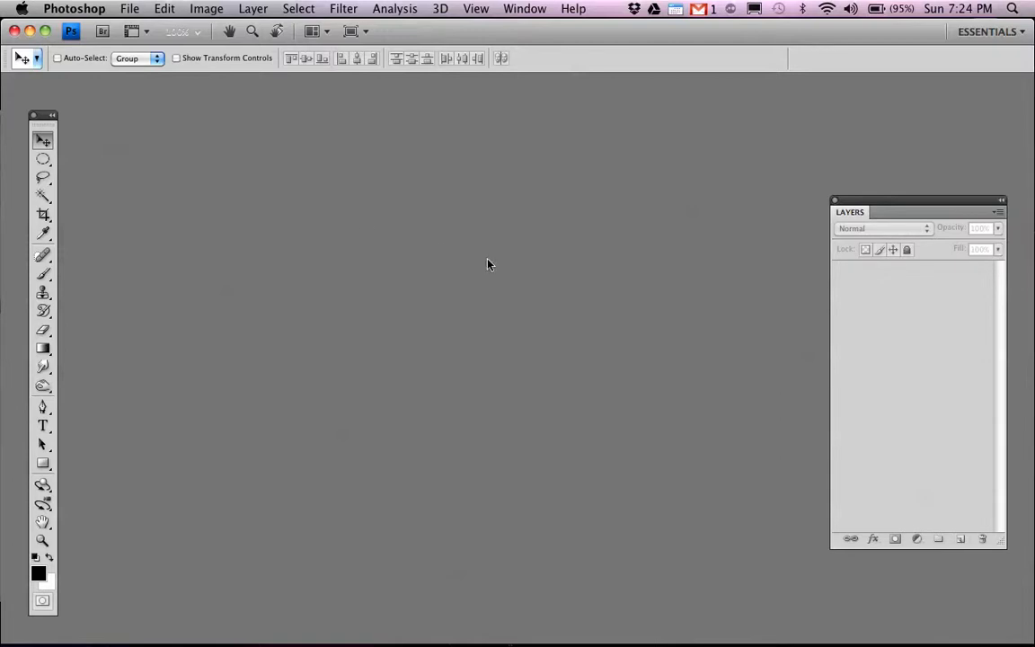
Reopen cowboy.jpg from the Desktop and close it, two times in a row.
key("super+o")
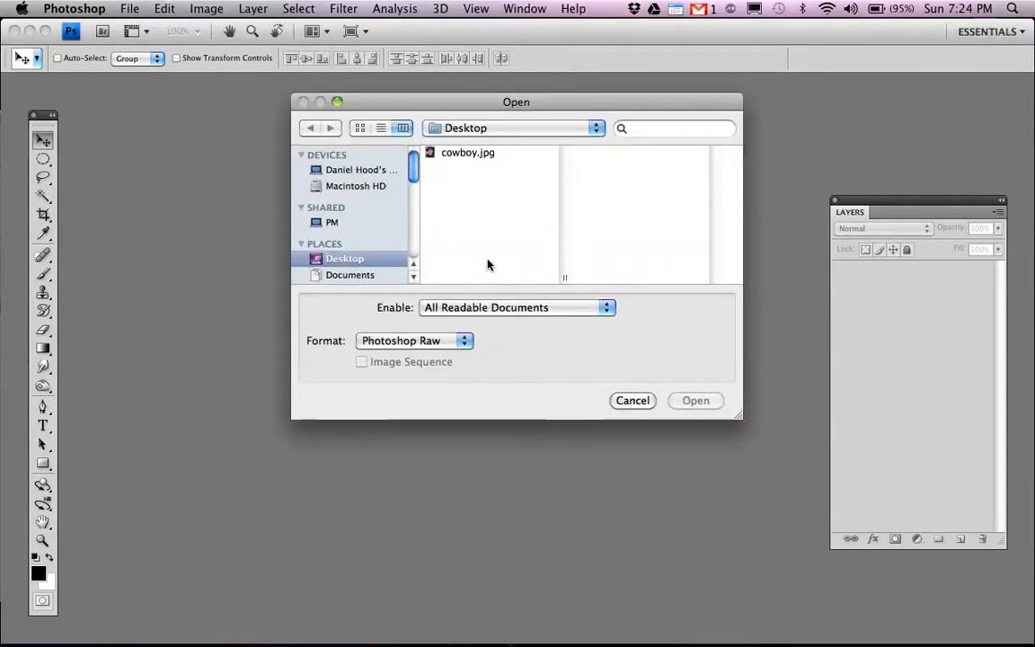
left_click(451, 159)
left_click(700, 399)
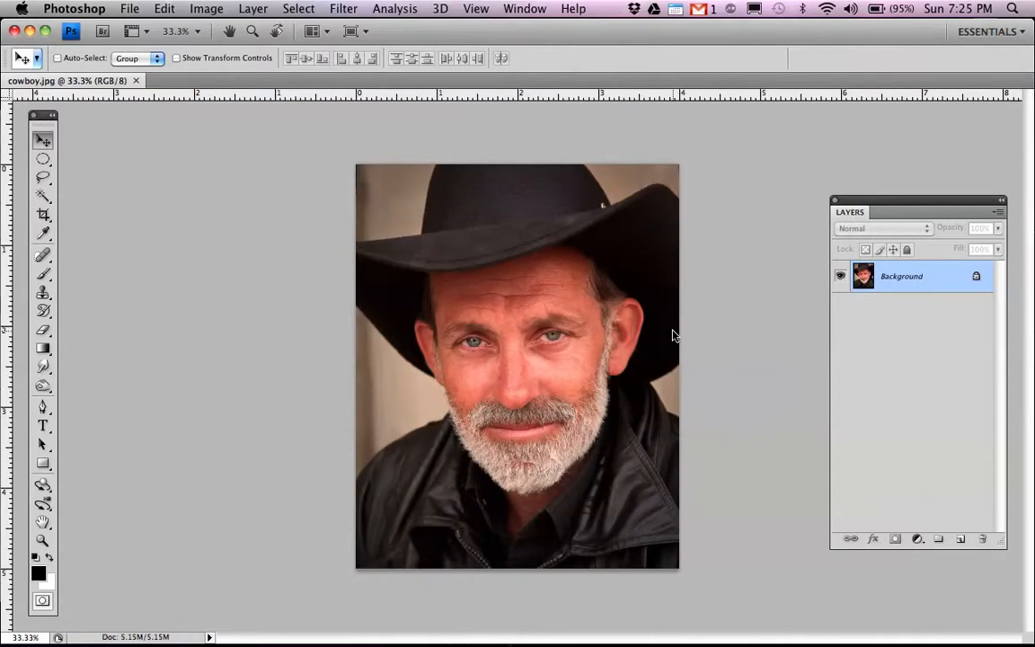
left_click(136, 81)
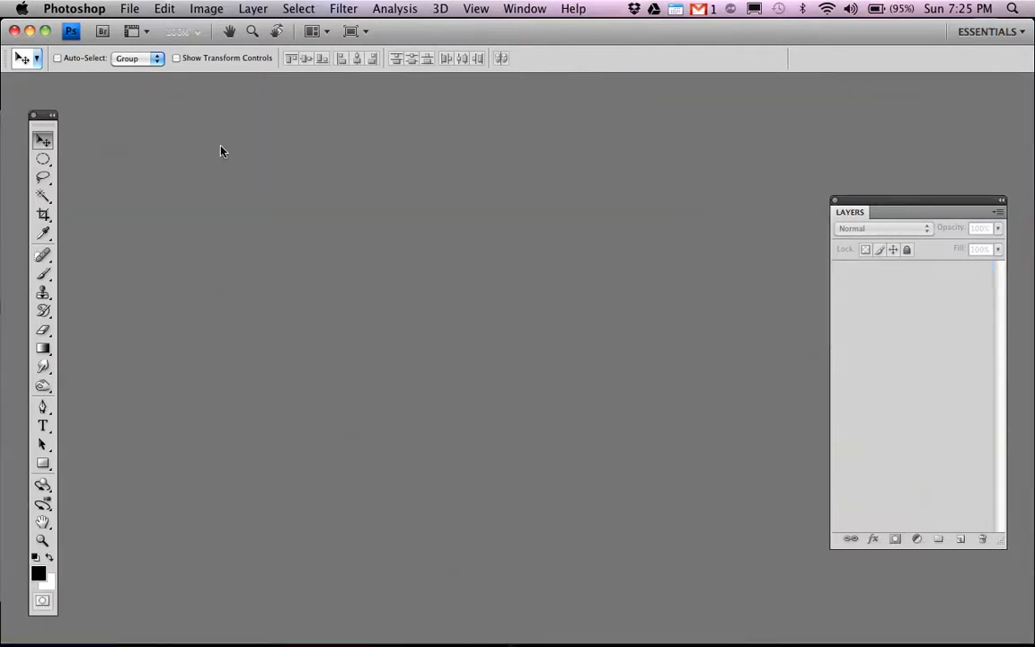
key("super+o")
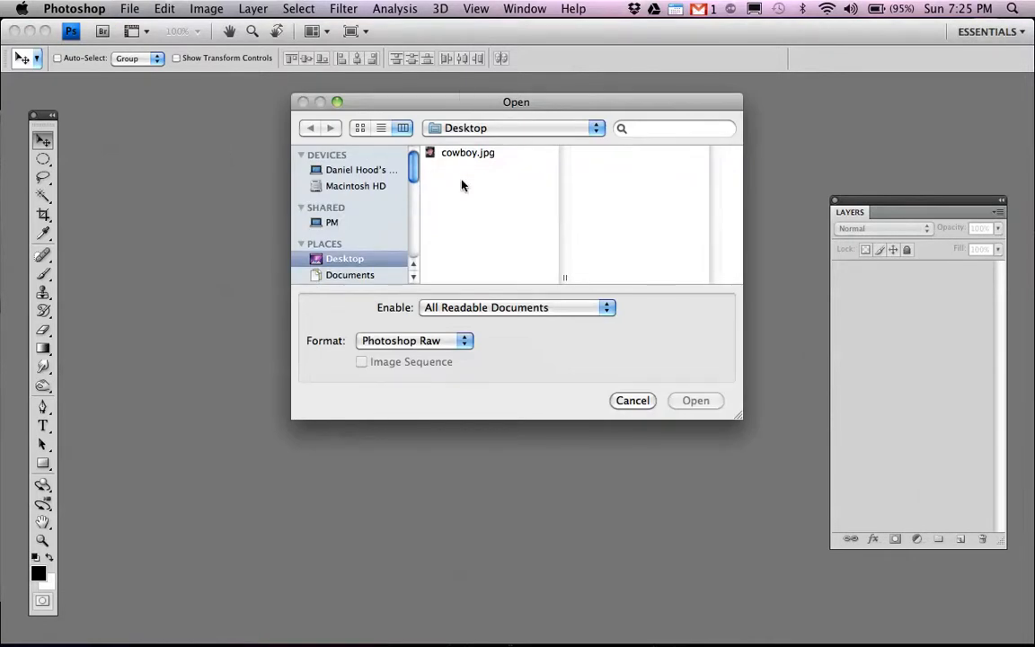
left_click(446, 158)
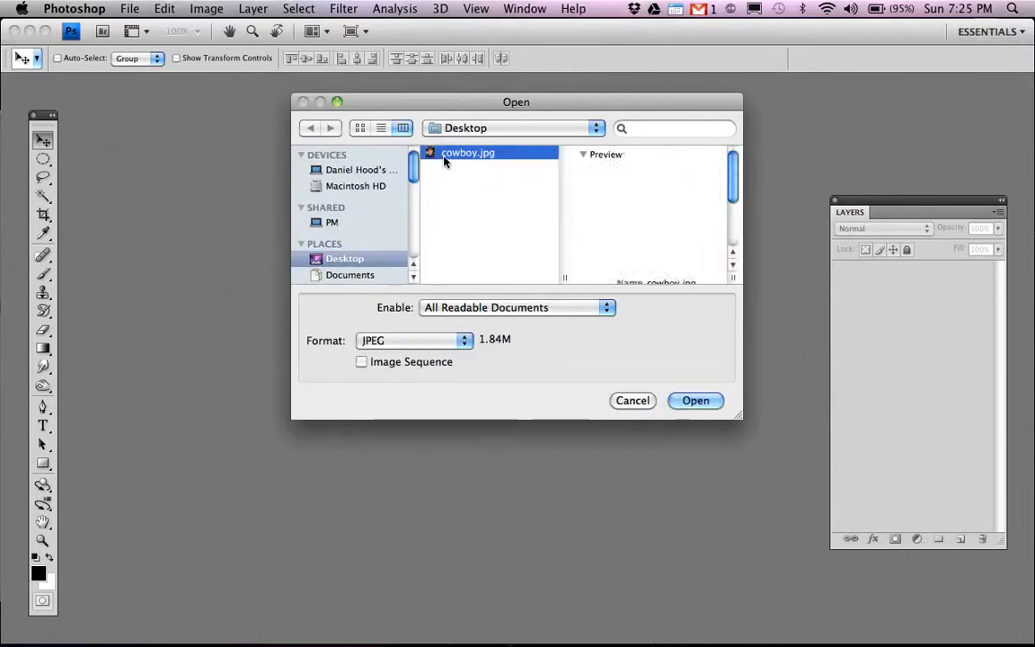
left_click(716, 401)
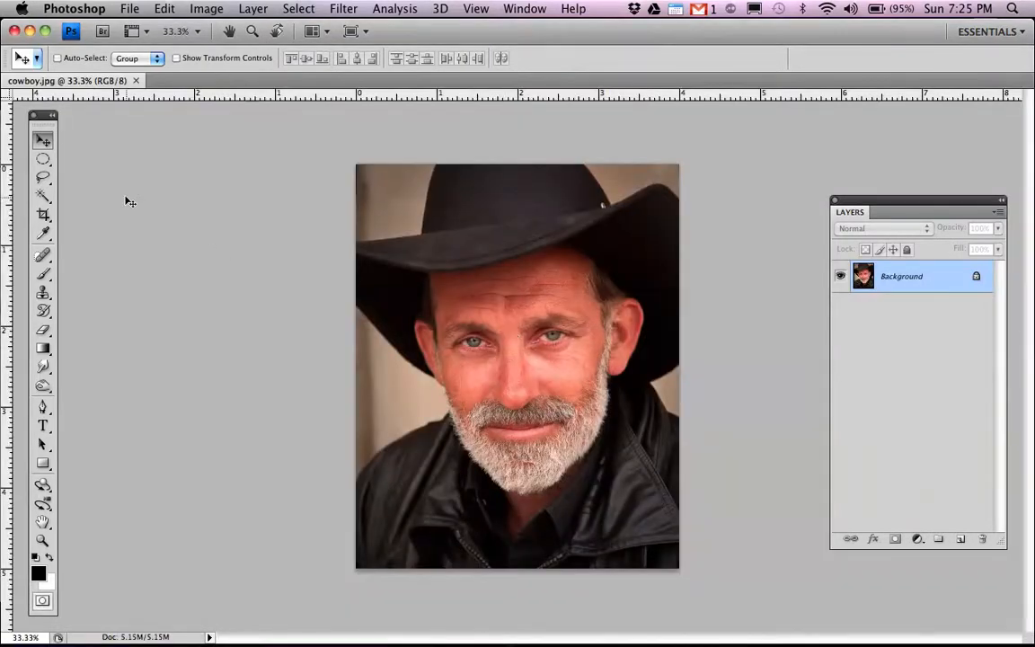
left_click(136, 80)
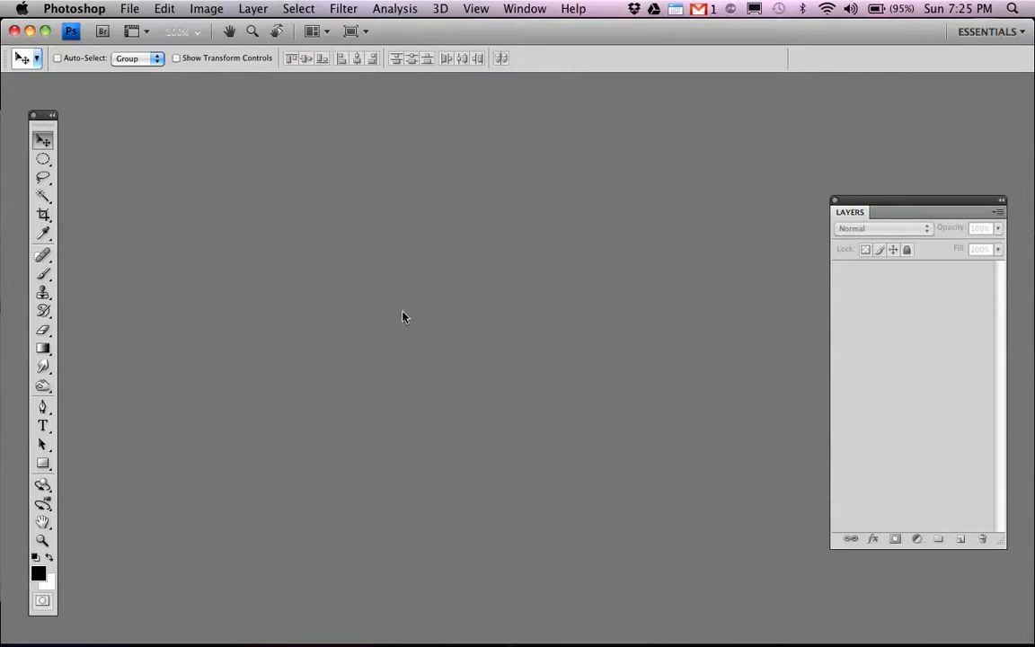
Bring up the file chooser and cancel it once, and open cowboy.jpg from the Desktop.
double_click(366, 273)
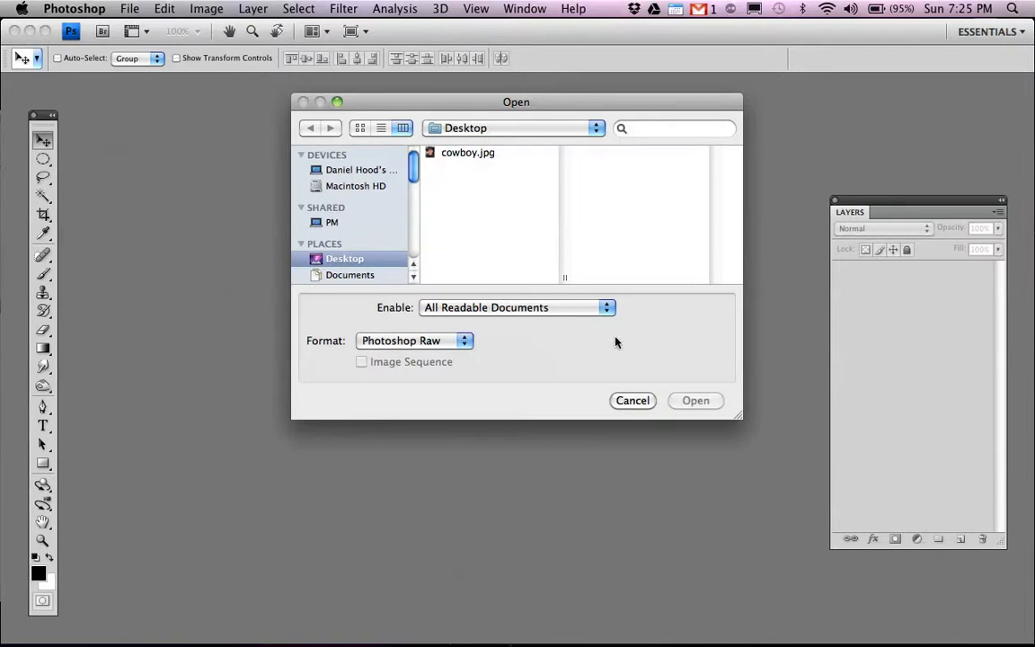
left_click(645, 401)
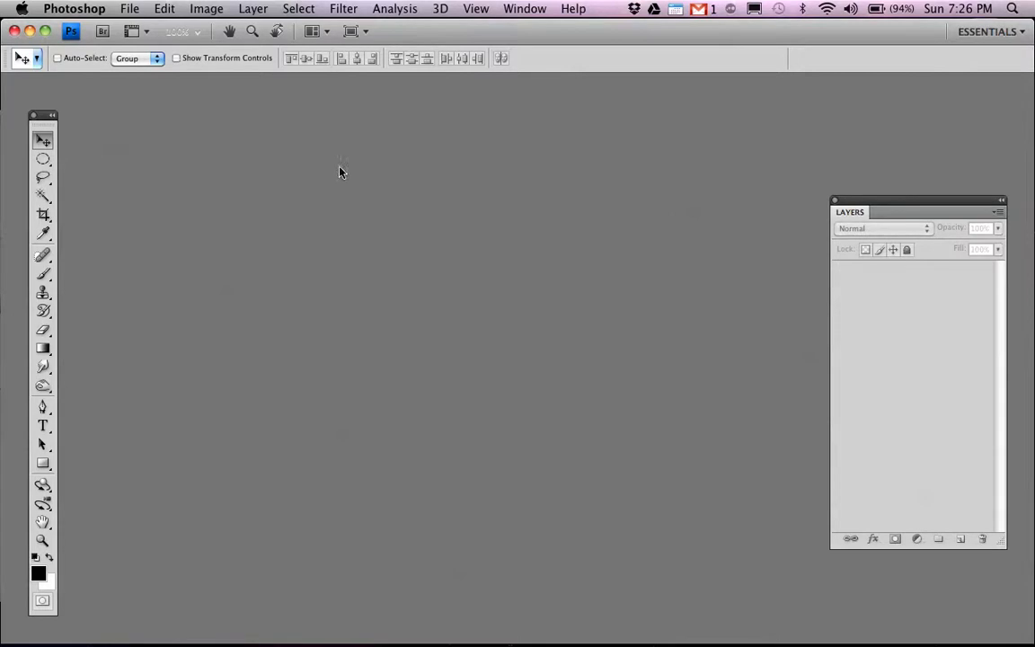
key("super+o")
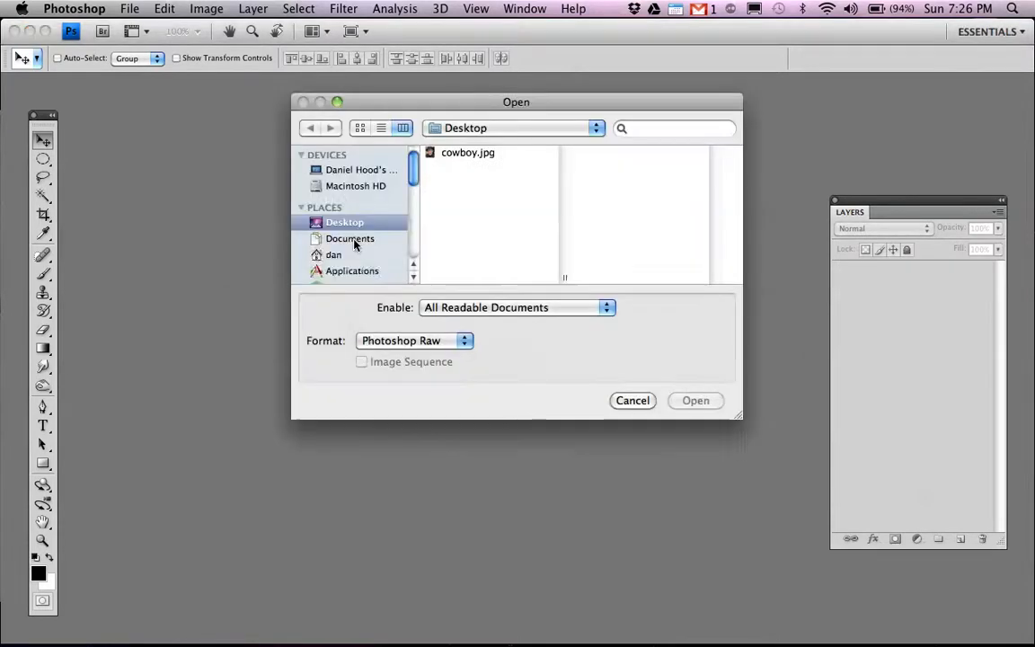
left_click(459, 157)
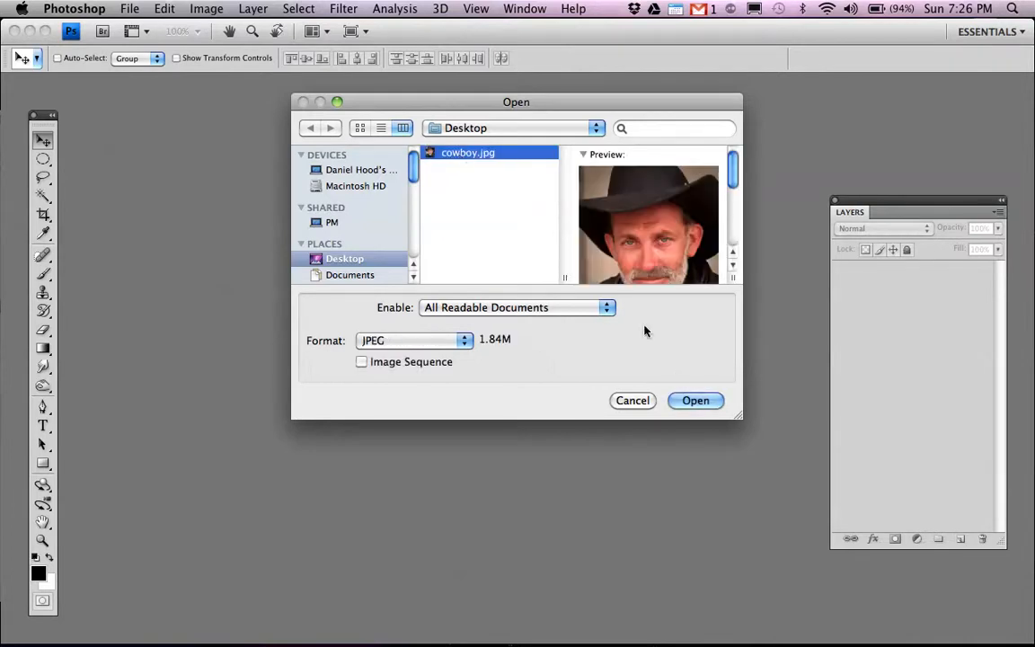
left_click(695, 401)
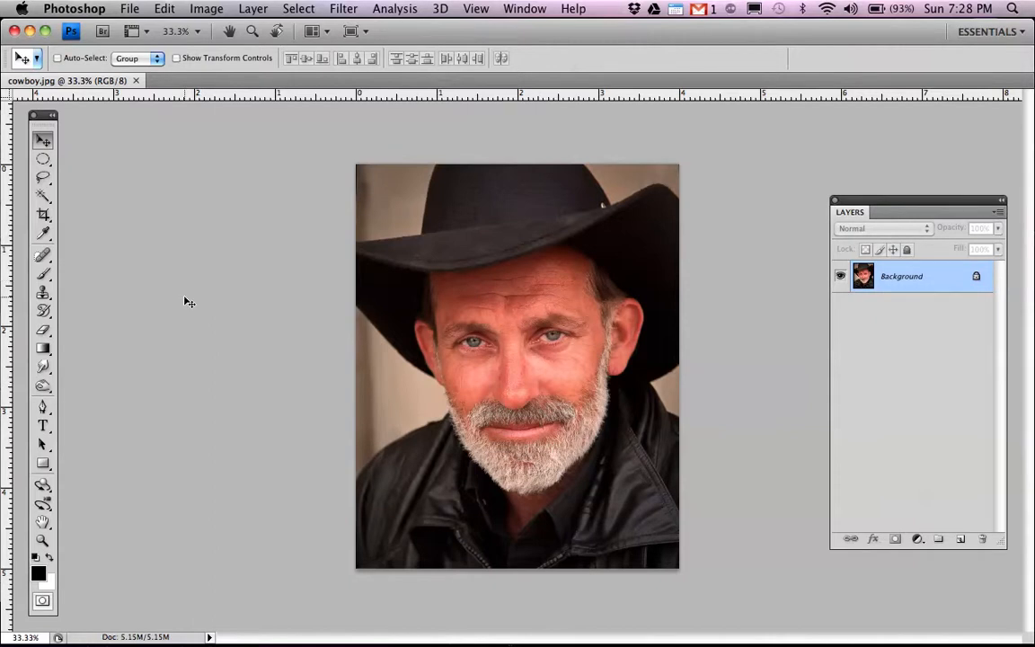
Close the cowboy.jpg document.
left_click(130, 11)
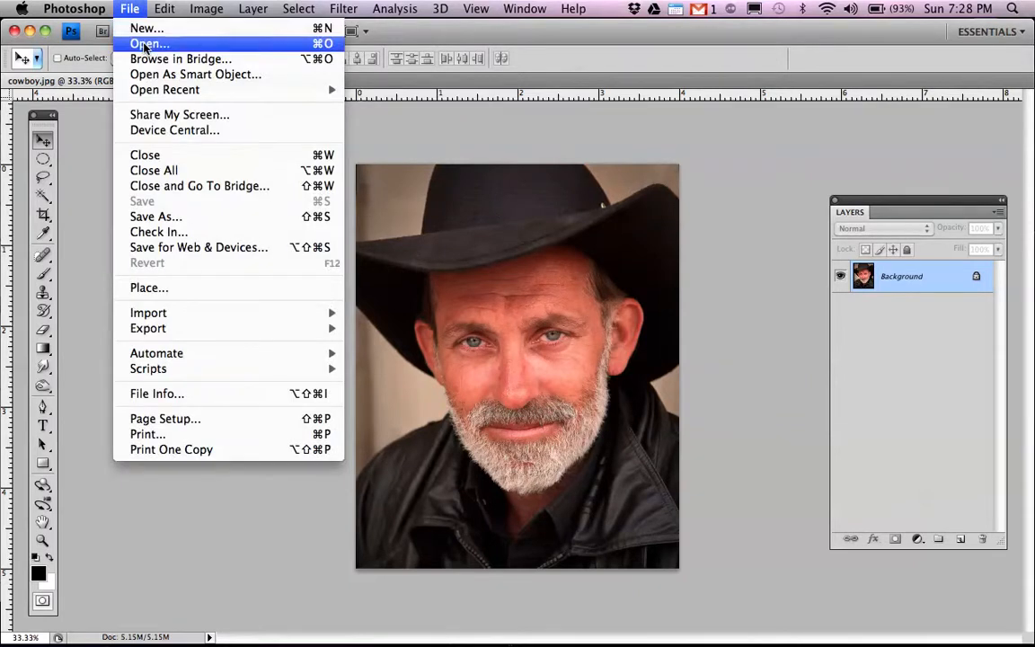
left_click(159, 145)
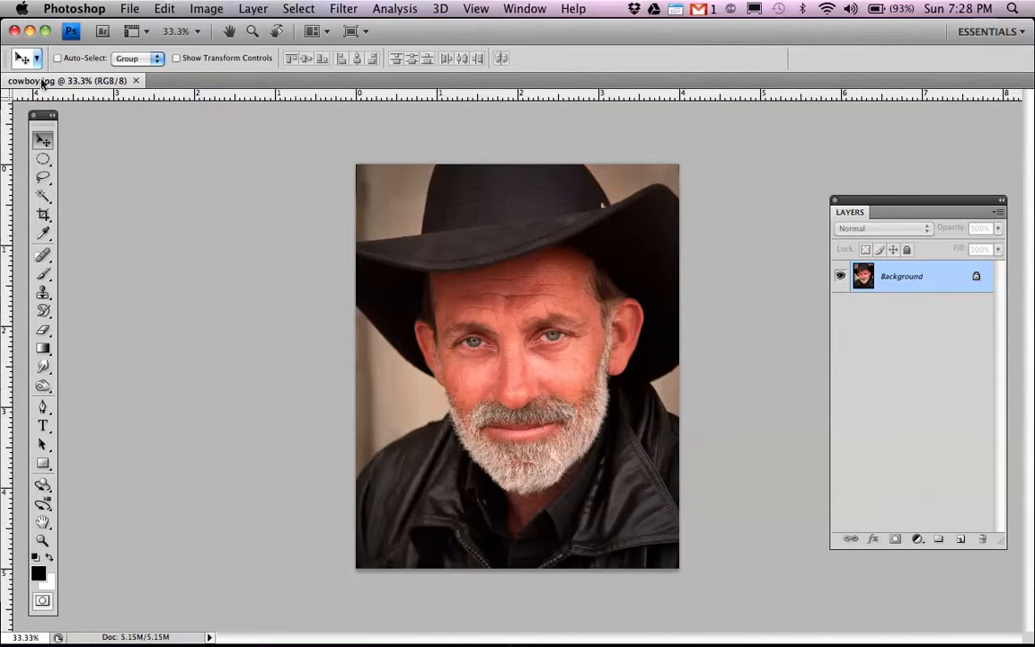
left_click(136, 80)
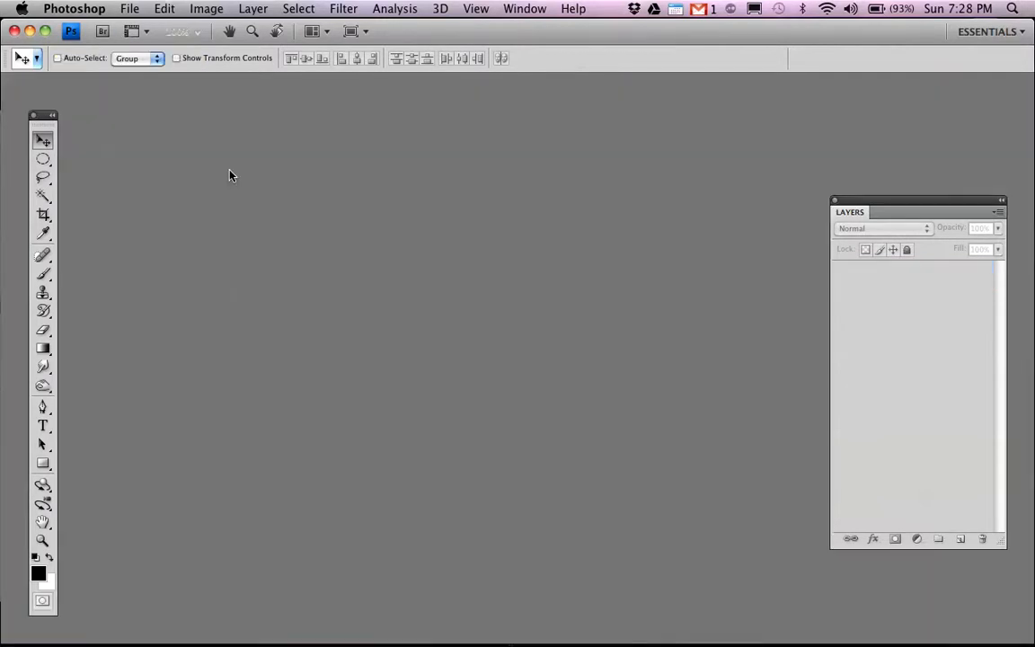
Open cowboy.jpg from the Desktop and close it, repeating the round trip once.
key("super+o")
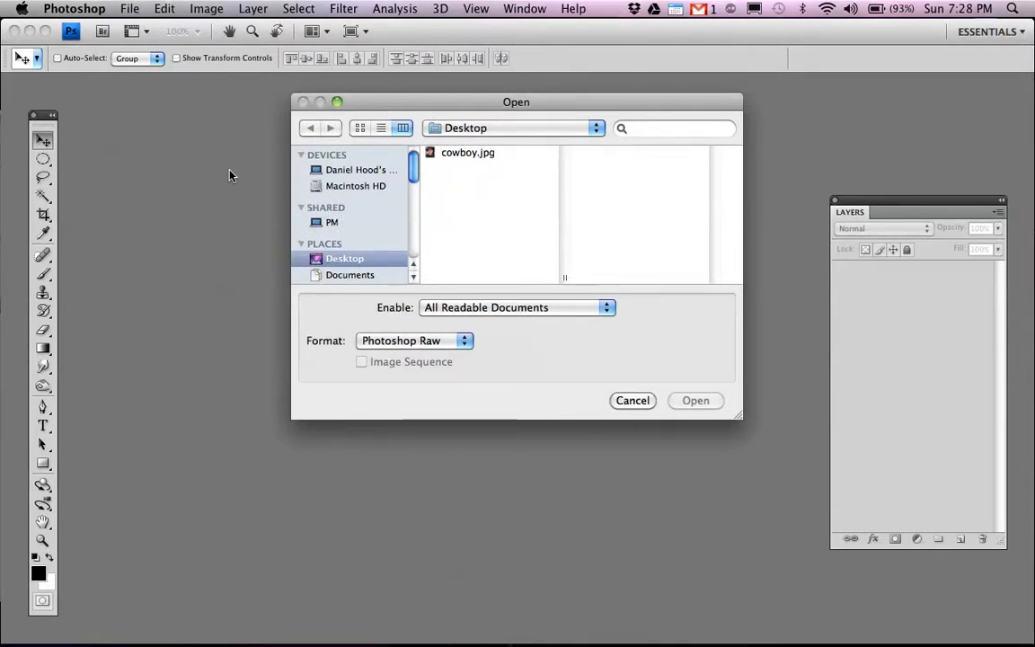
left_click(468, 153)
left_click(701, 406)
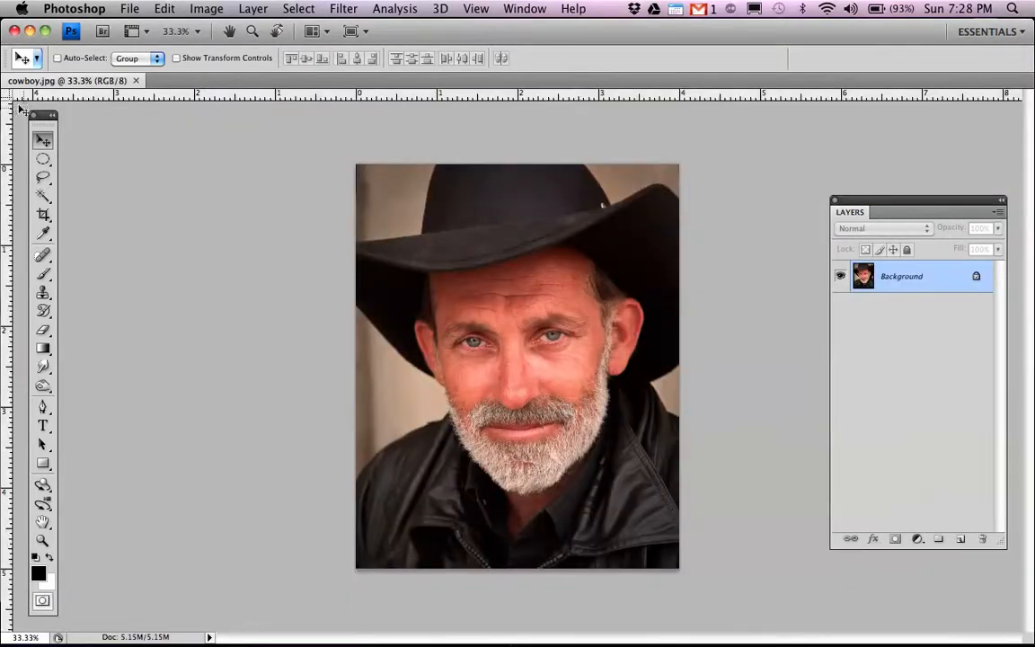
left_click(136, 81)
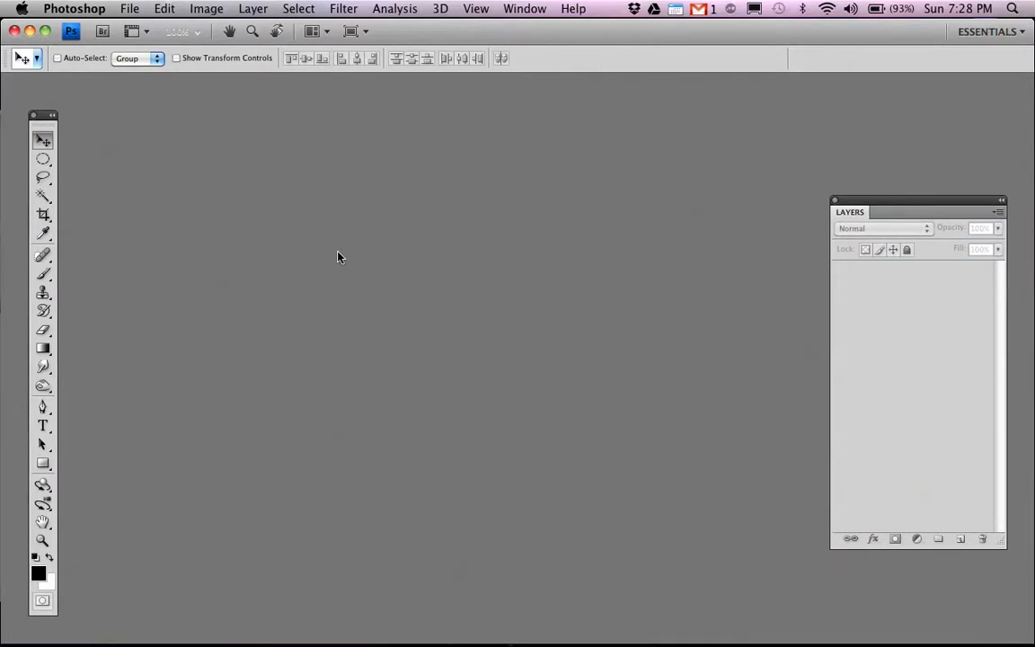
key("super+o")
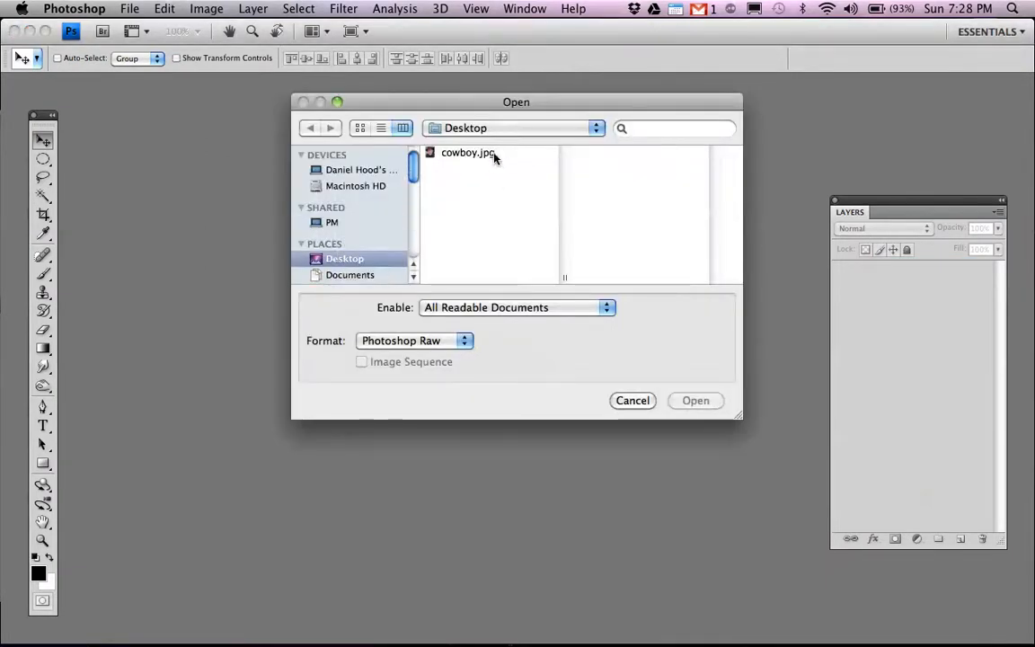
left_click(449, 154)
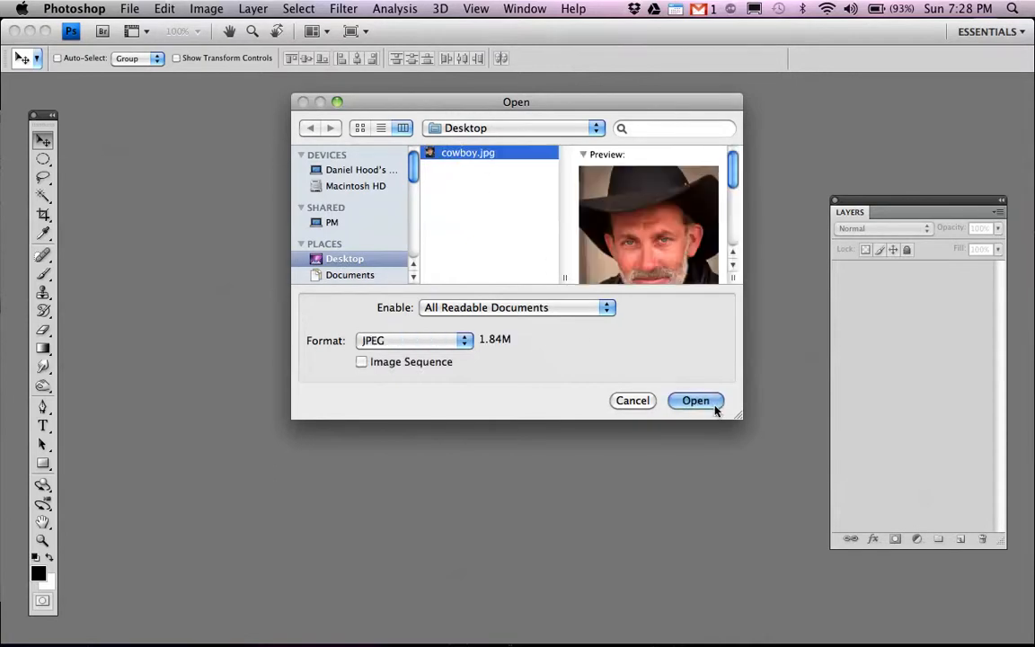
left_click(714, 405)
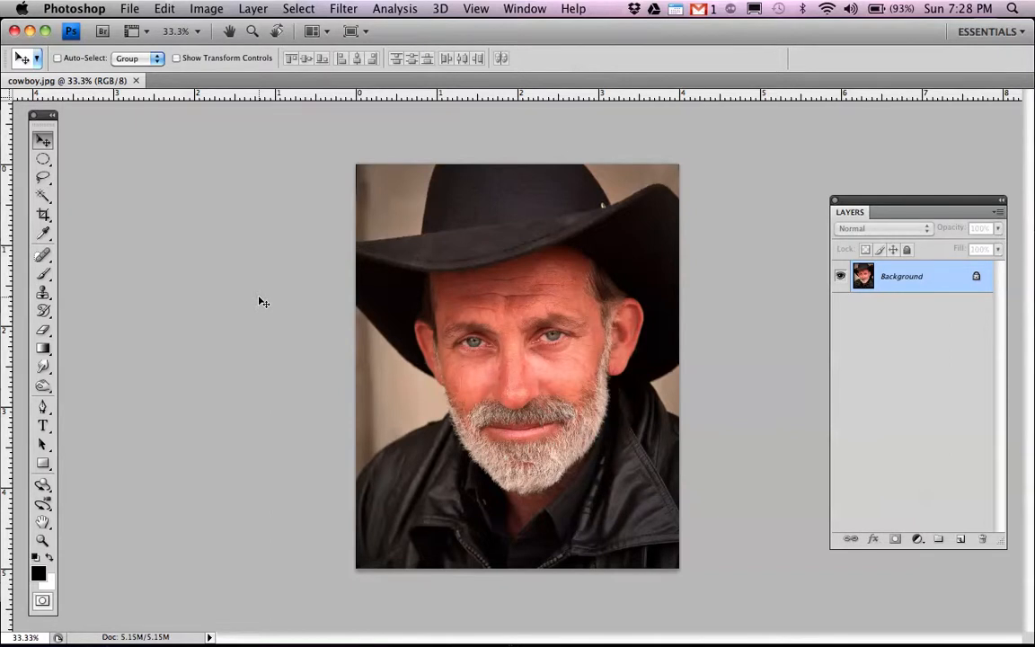
left_click(136, 81)
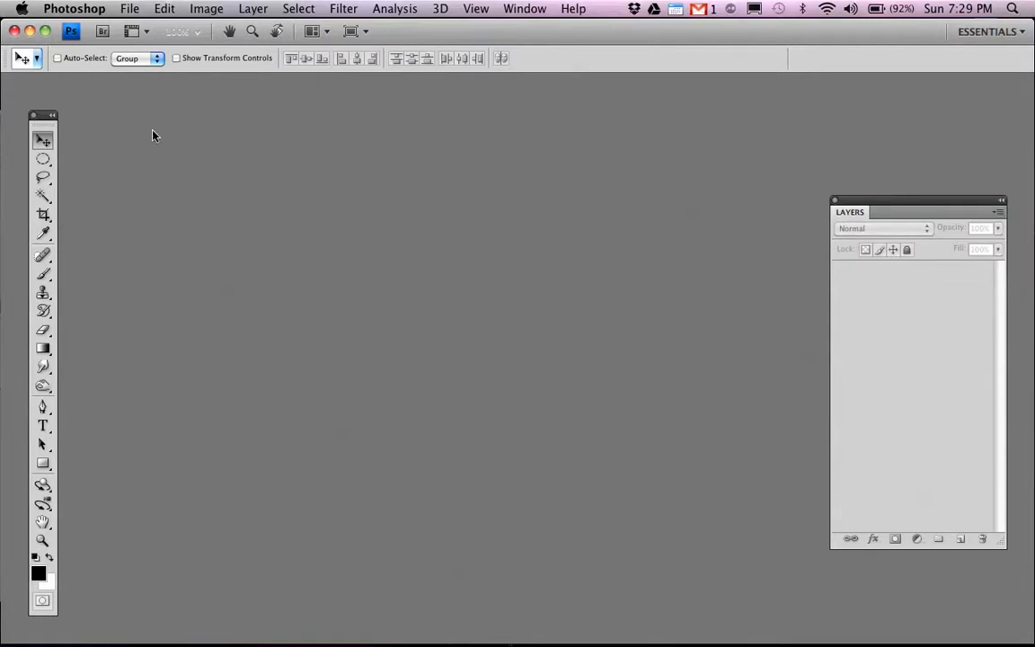
left_click(131, 11)
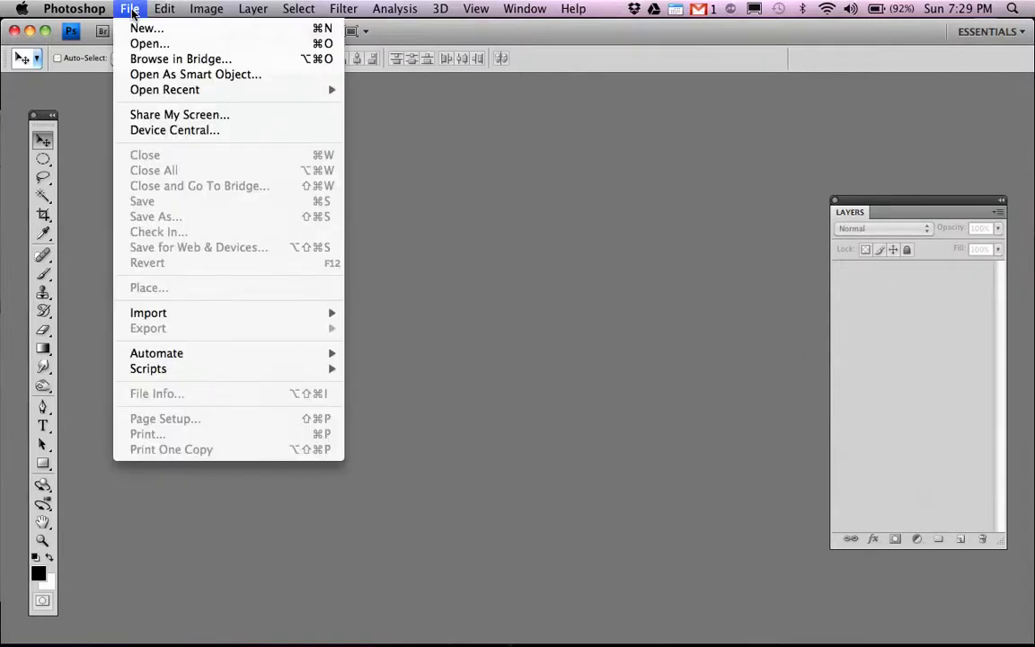
left_click(140, 30)
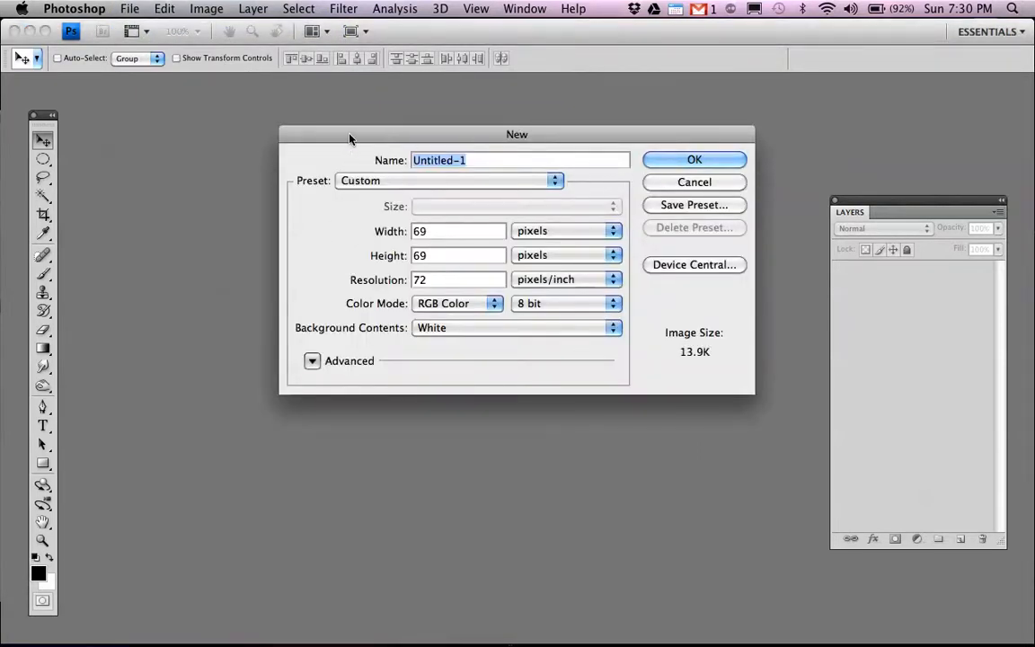
left_click(692, 183)
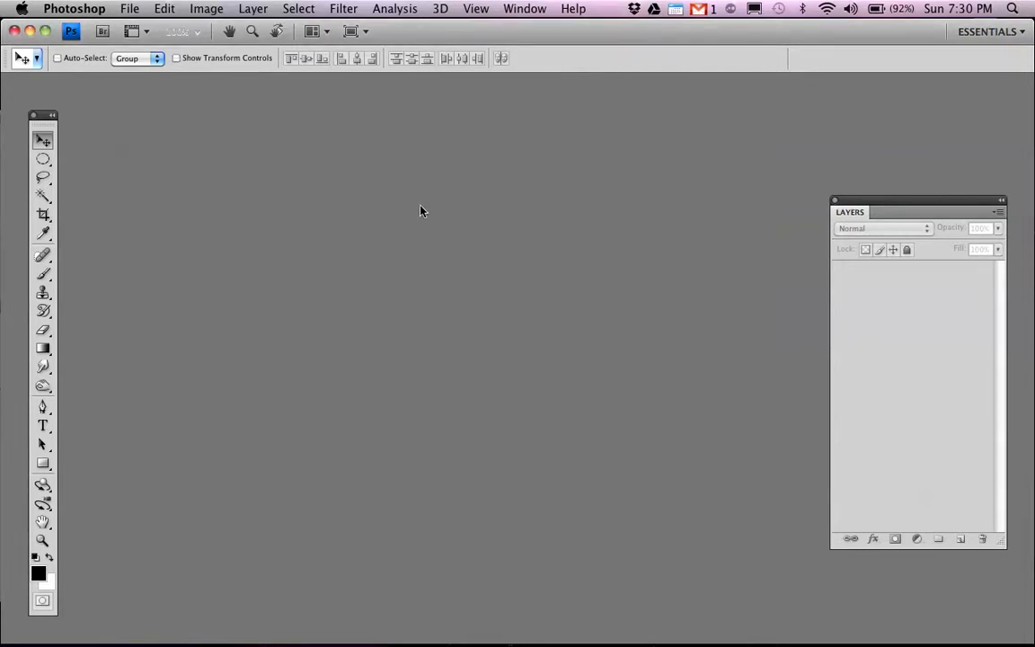
key("super+n")
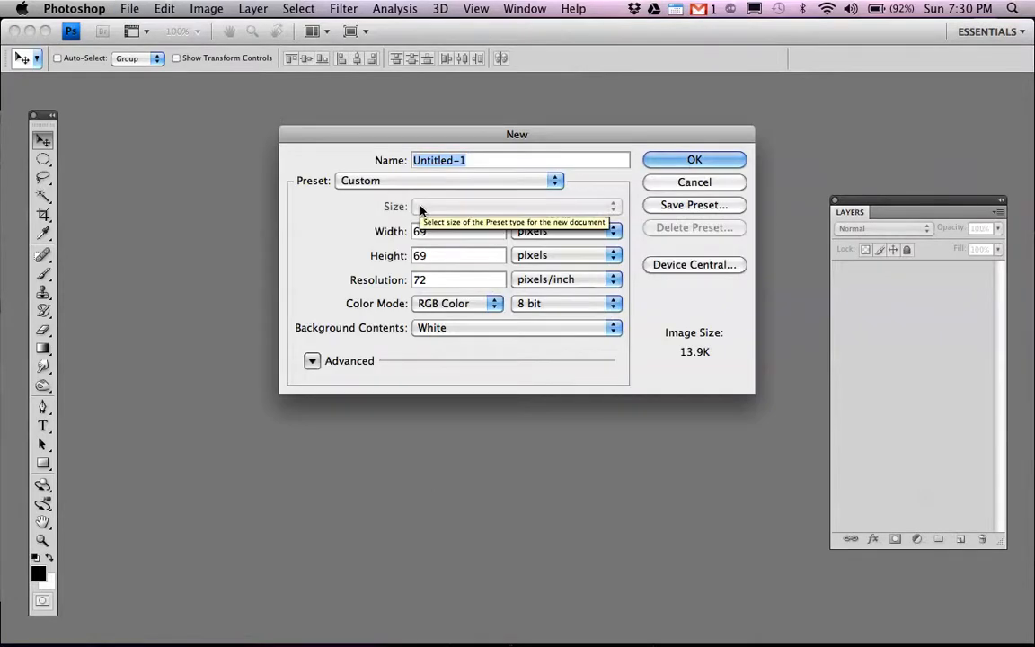
left_click(672, 184)
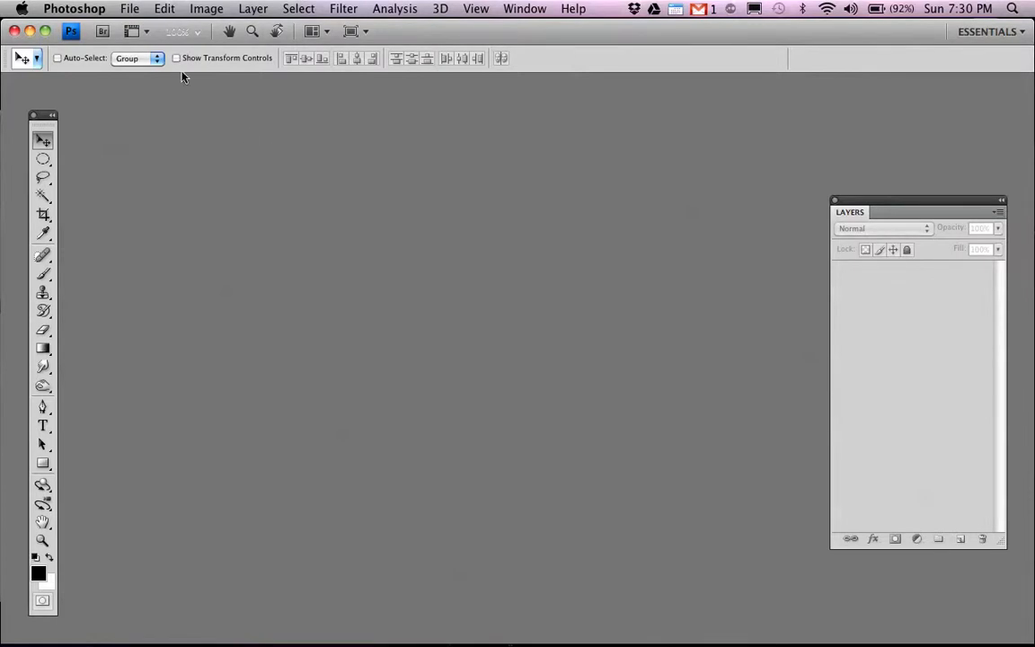
Start setting up a new document and name it New Document.
left_click(129, 9)
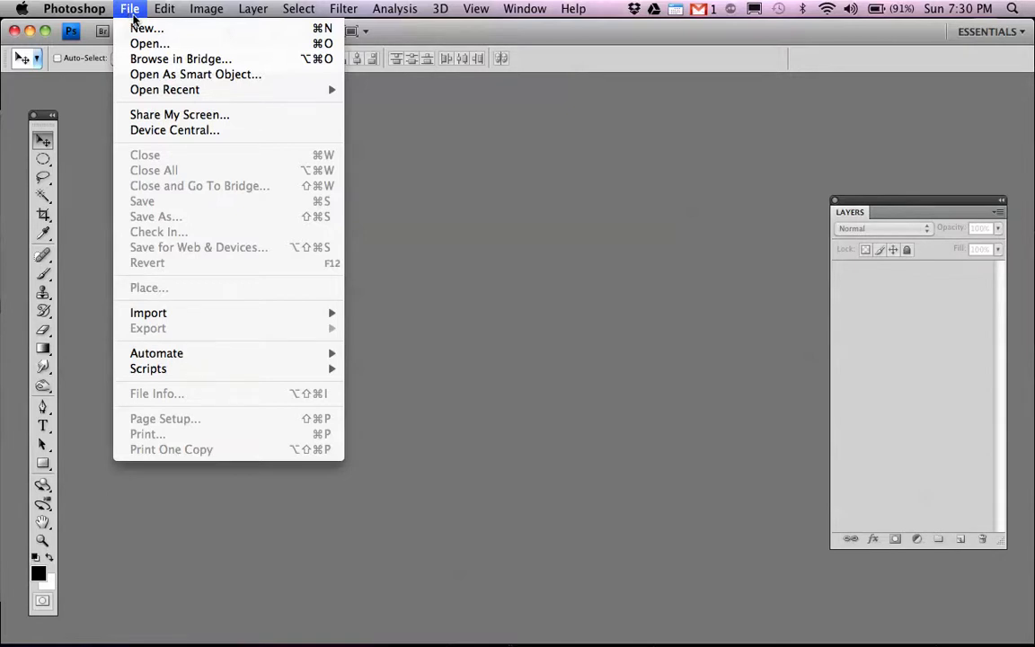
left_click(144, 30)
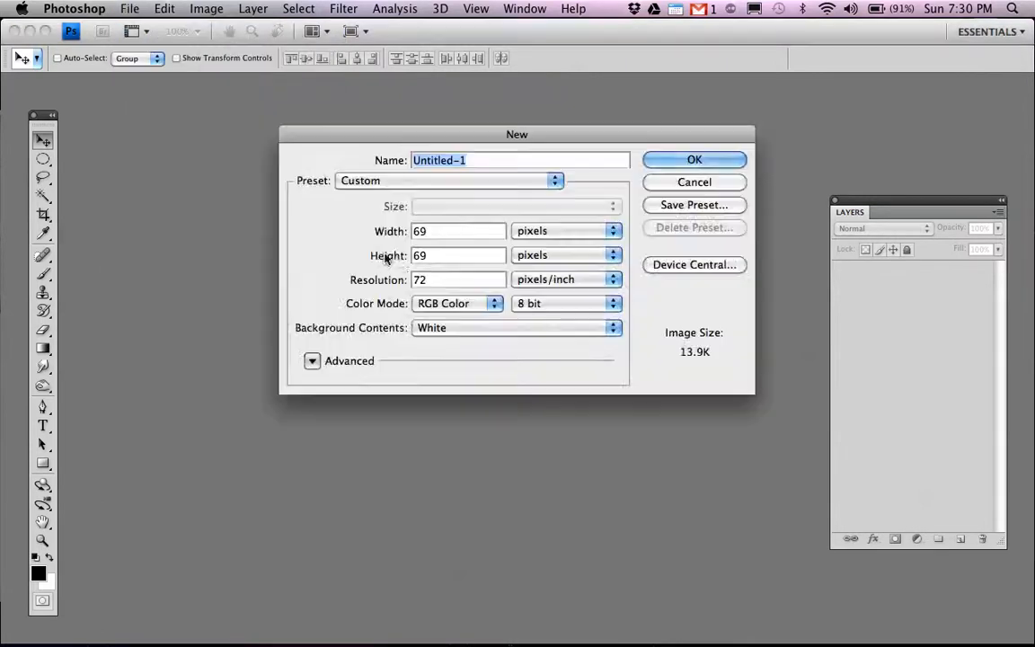
left_click_drag(525, 137, 476, 176)
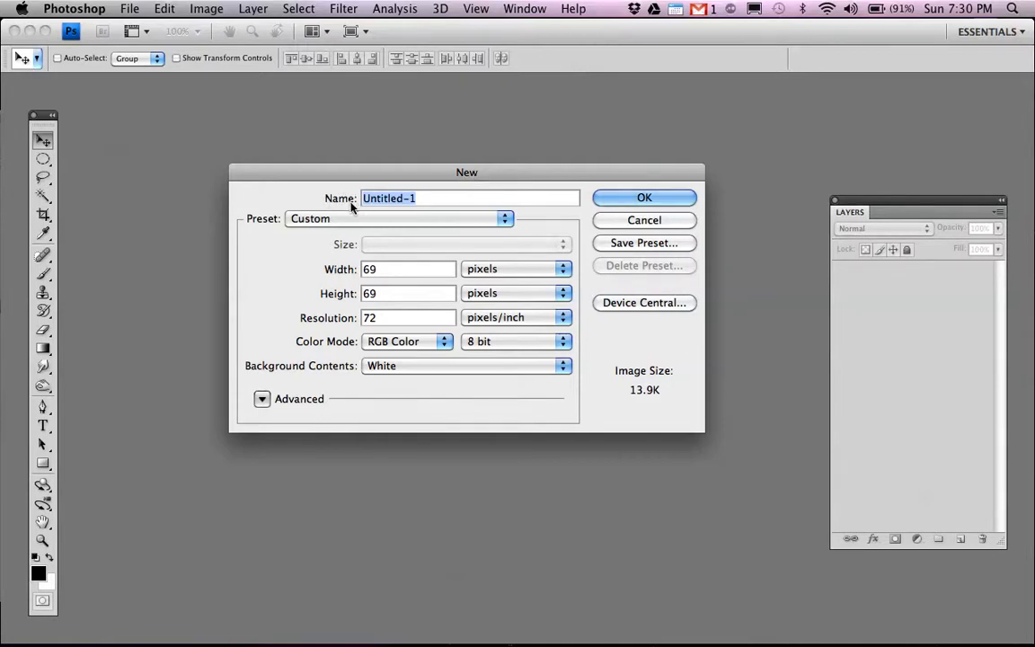
double_click(378, 197)
left_click_drag(380, 198, 451, 203)
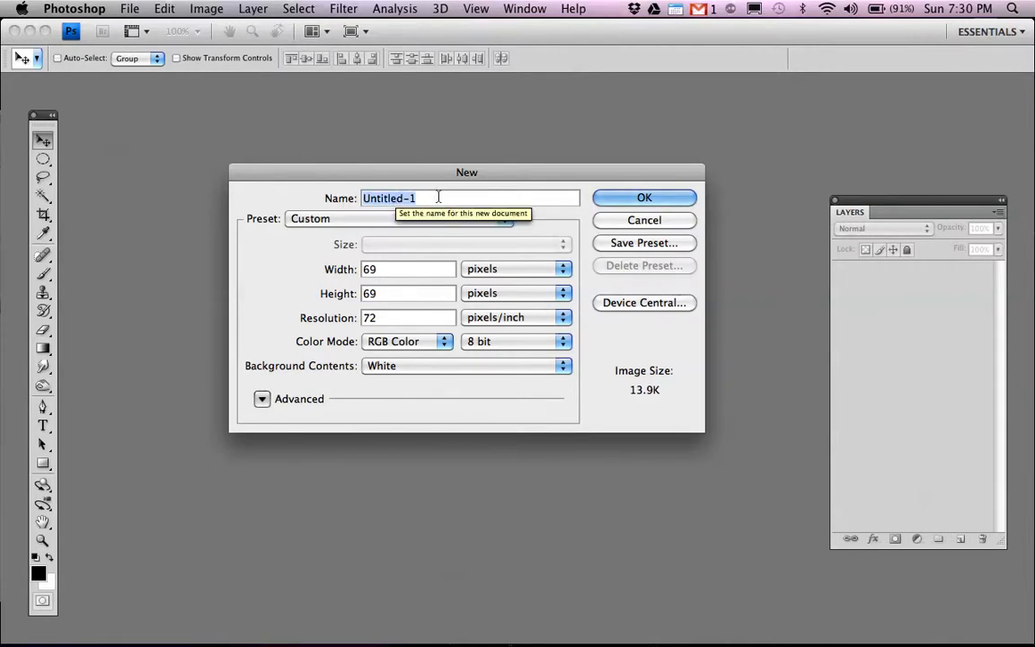
type("New ")
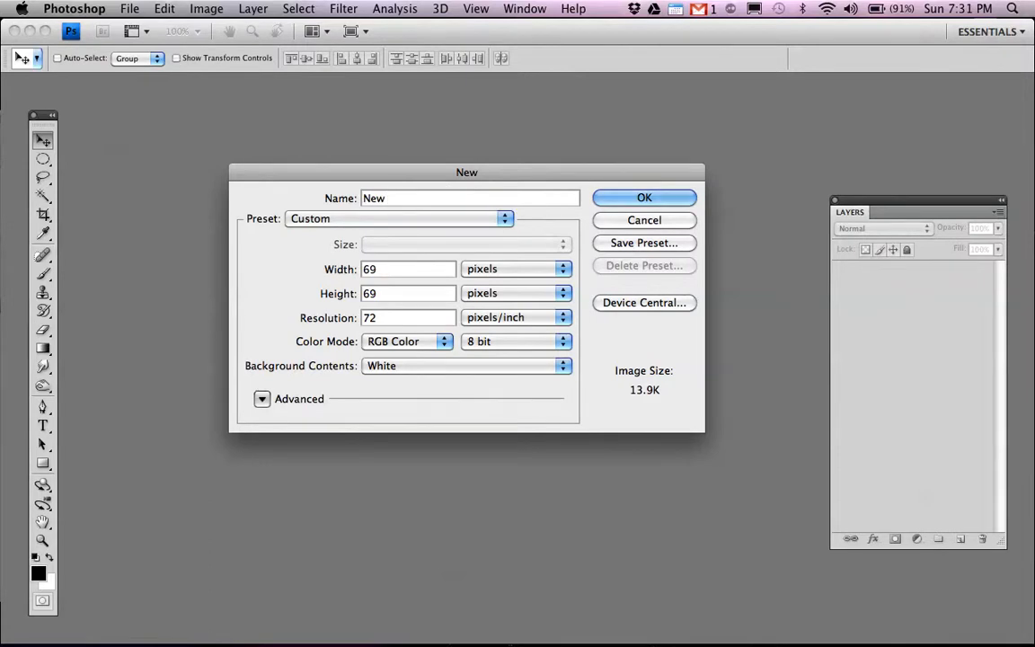
type("Document")
Apply the U.S. Paper preset to the new document and look through its paper size options.
left_click(359, 225)
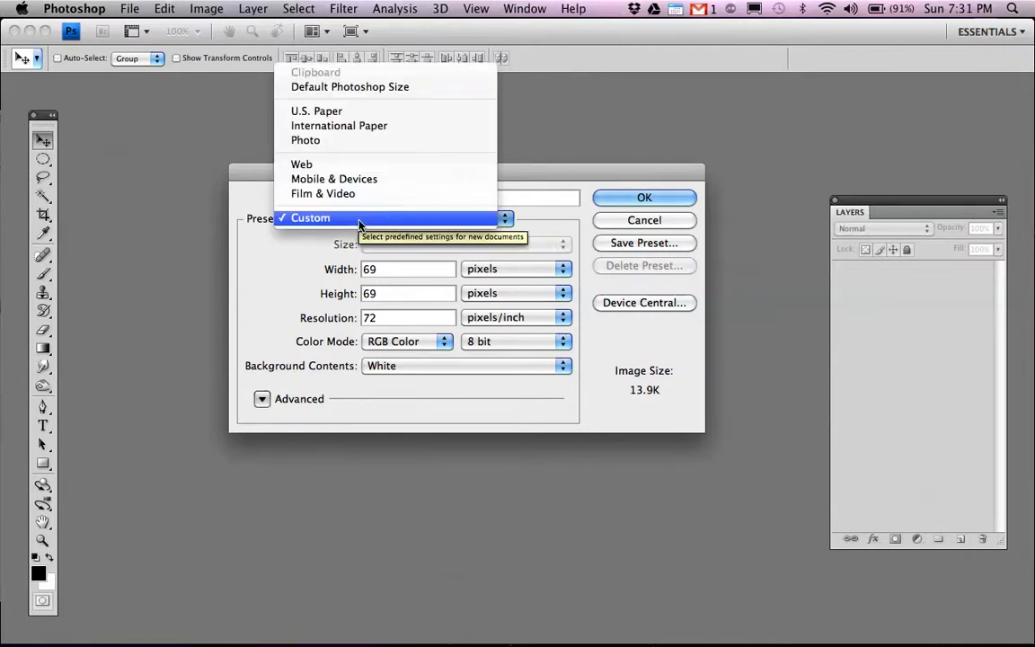
left_click(307, 114)
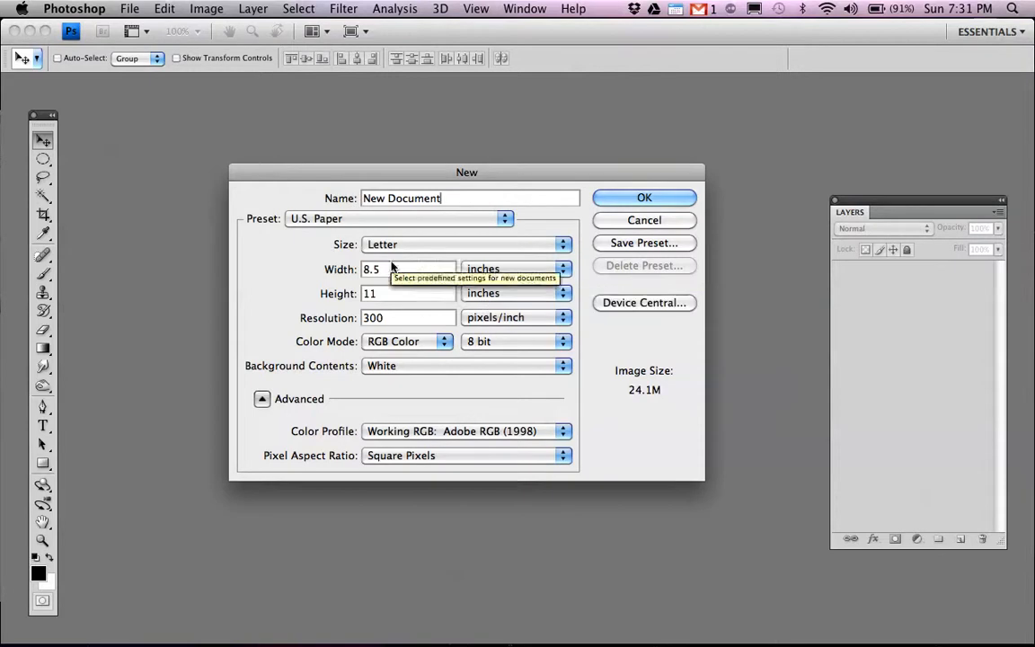
left_click(442, 247)
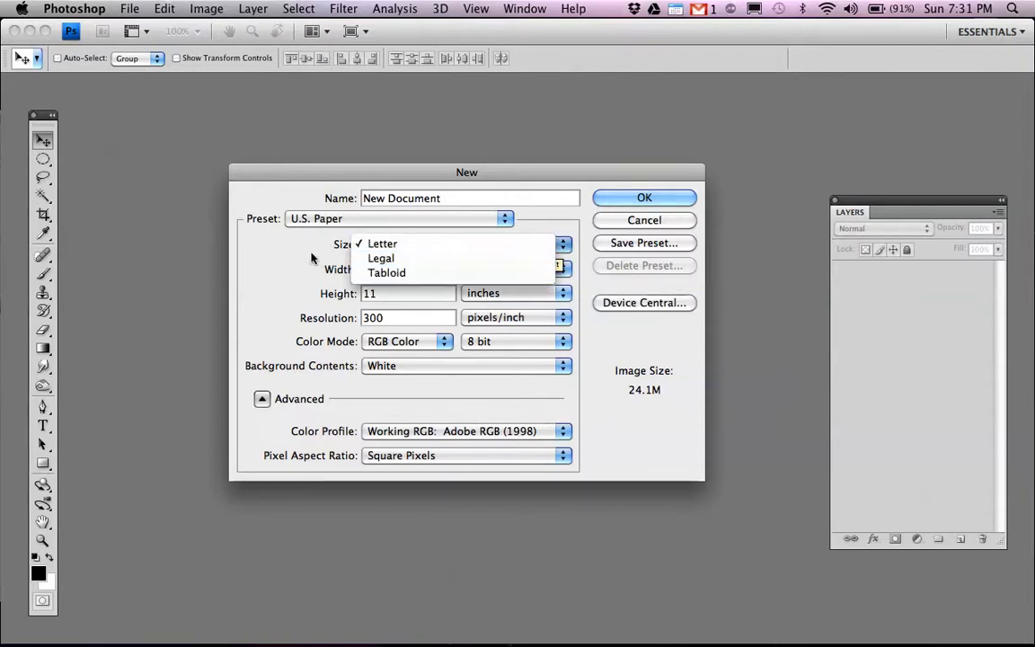
left_click(274, 225)
Switch the new document to the Photo preset and look through its landscape and portrait sizes.
left_click(317, 223)
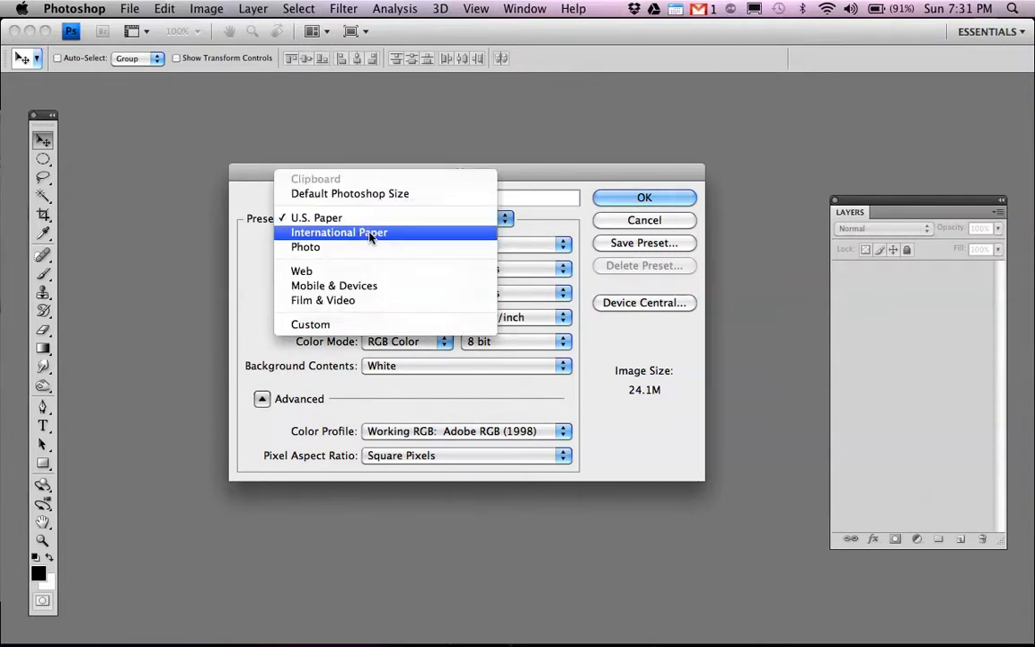
left_click(312, 250)
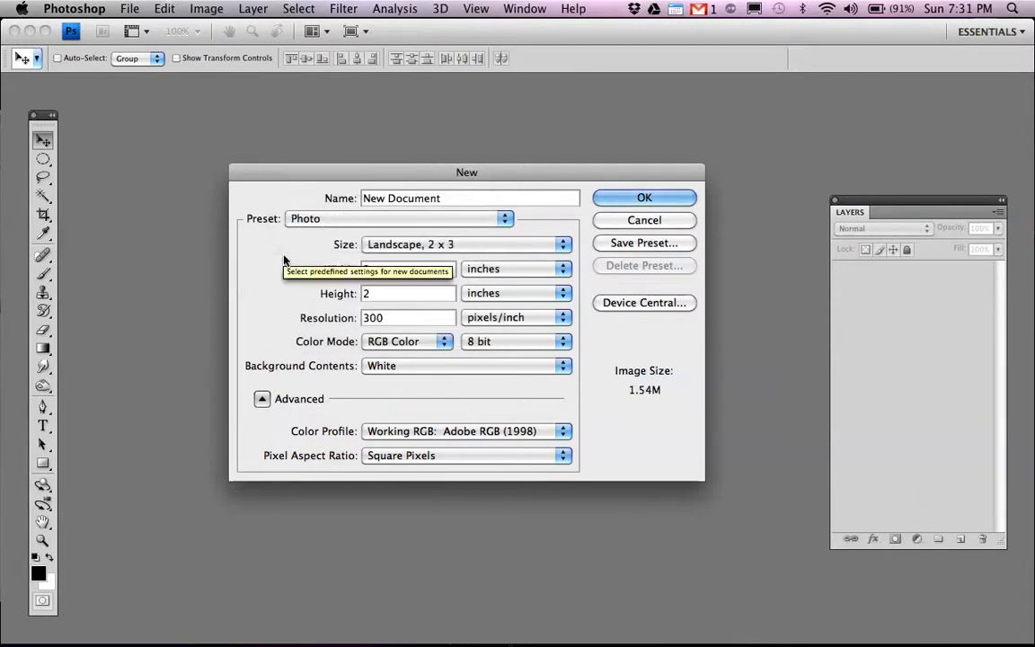
left_click(434, 251)
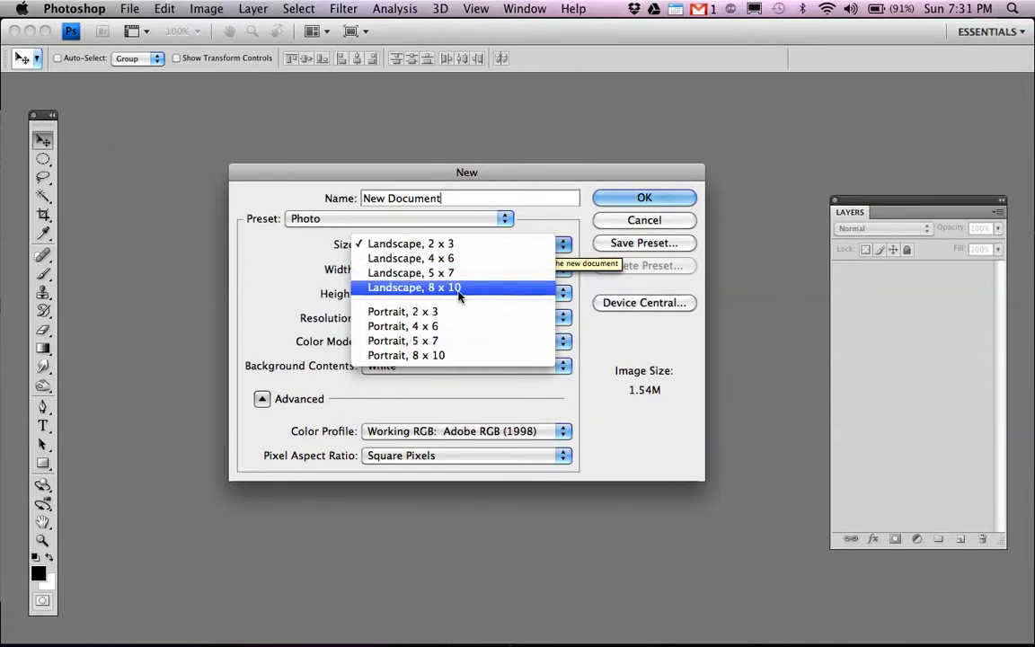
left_click(267, 212)
Switch the new document to the Web preset and choose the Wide Skyscraper, 160 x 600 size.
left_click(306, 222)
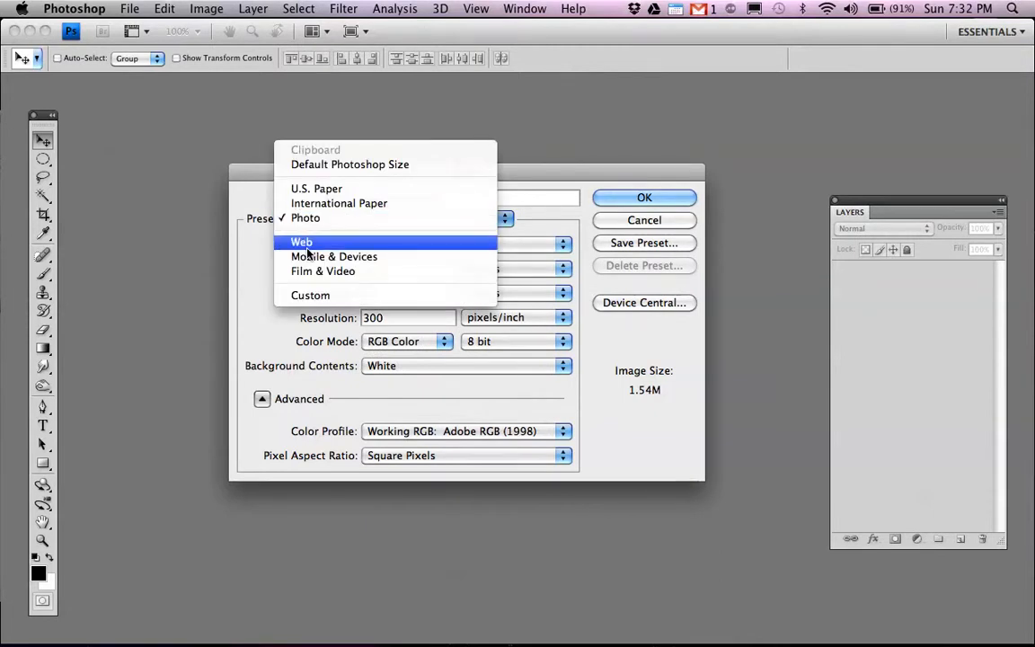
left_click(303, 242)
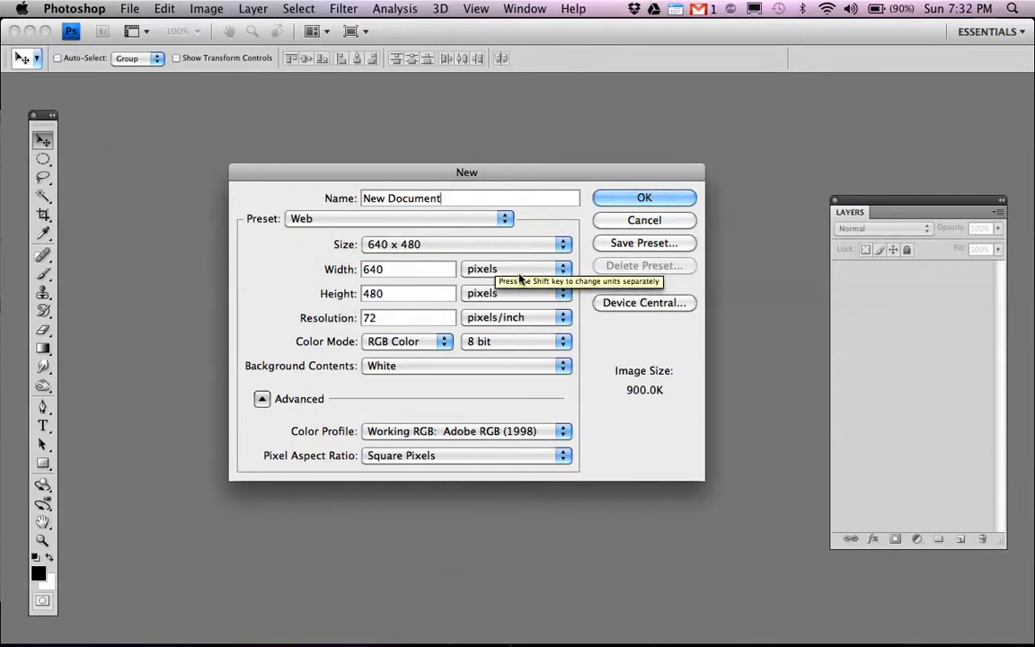
left_click(486, 255)
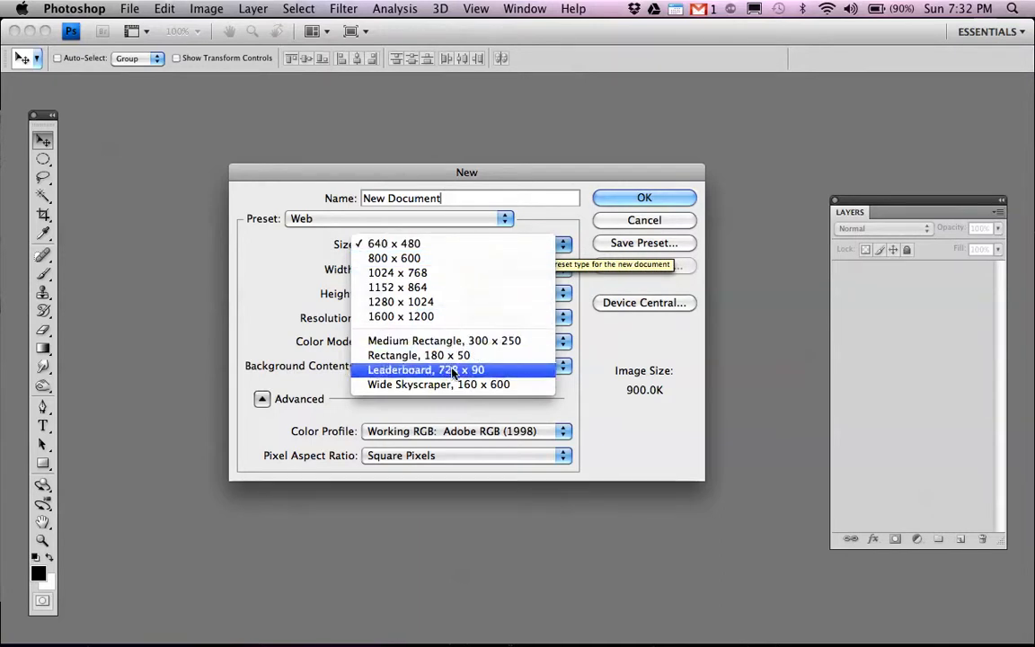
left_click(266, 251)
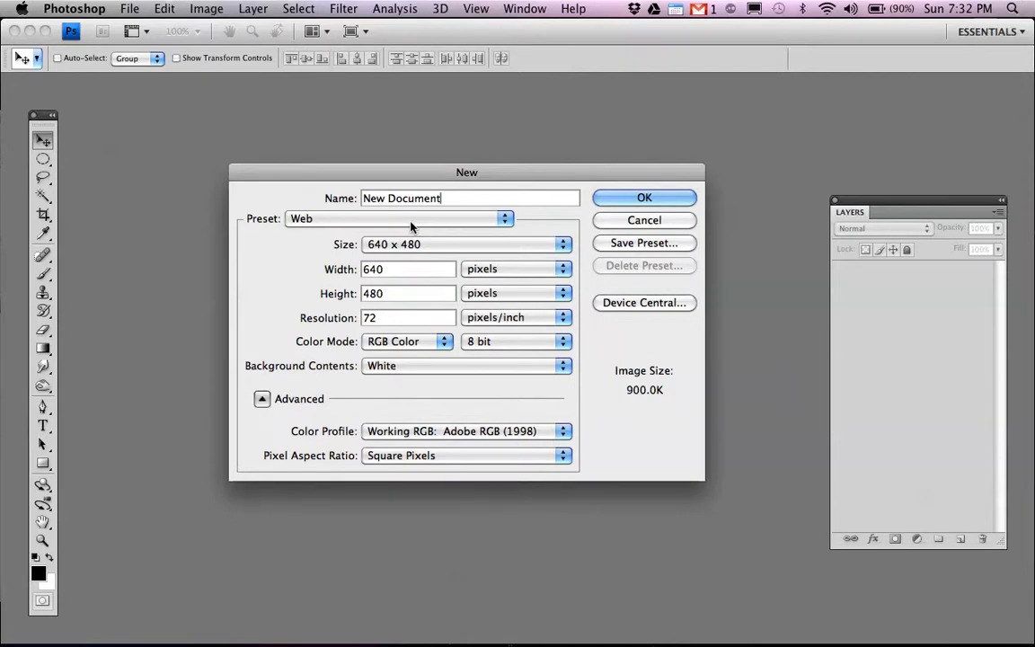
left_click(424, 245)
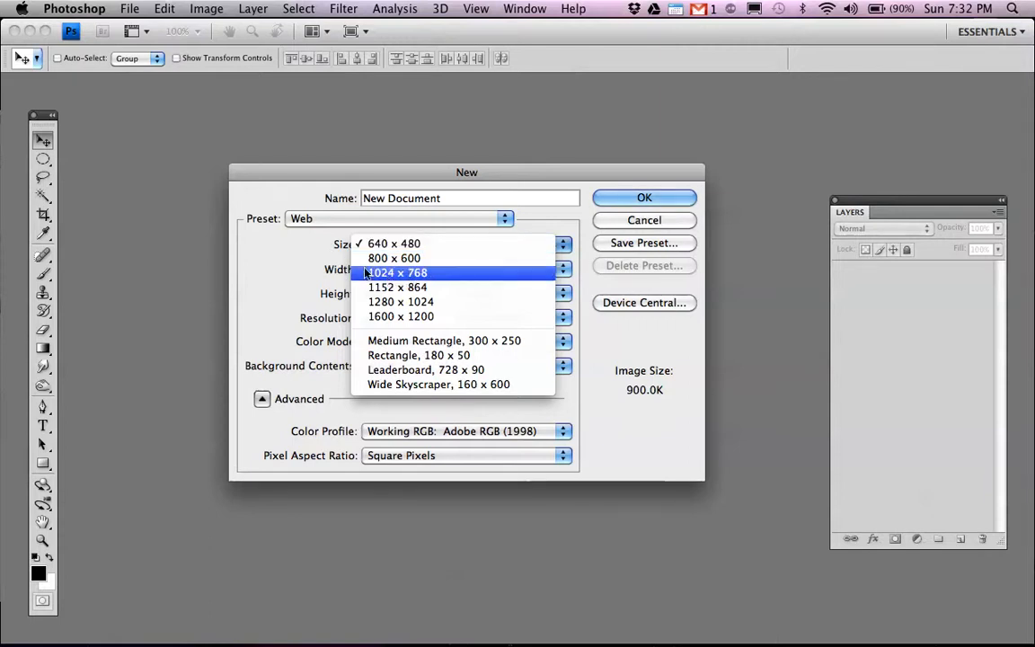
left_click(505, 389)
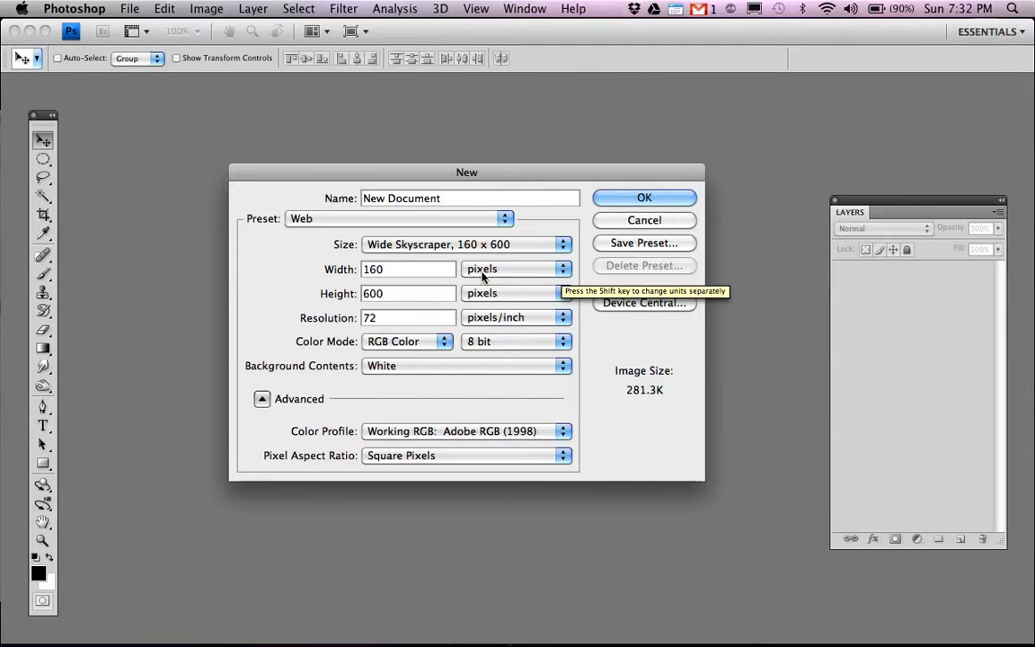
Change the width and height units to inches, keeping the Wide Skyscraper, 160 x 600 size.
left_click(564, 274)
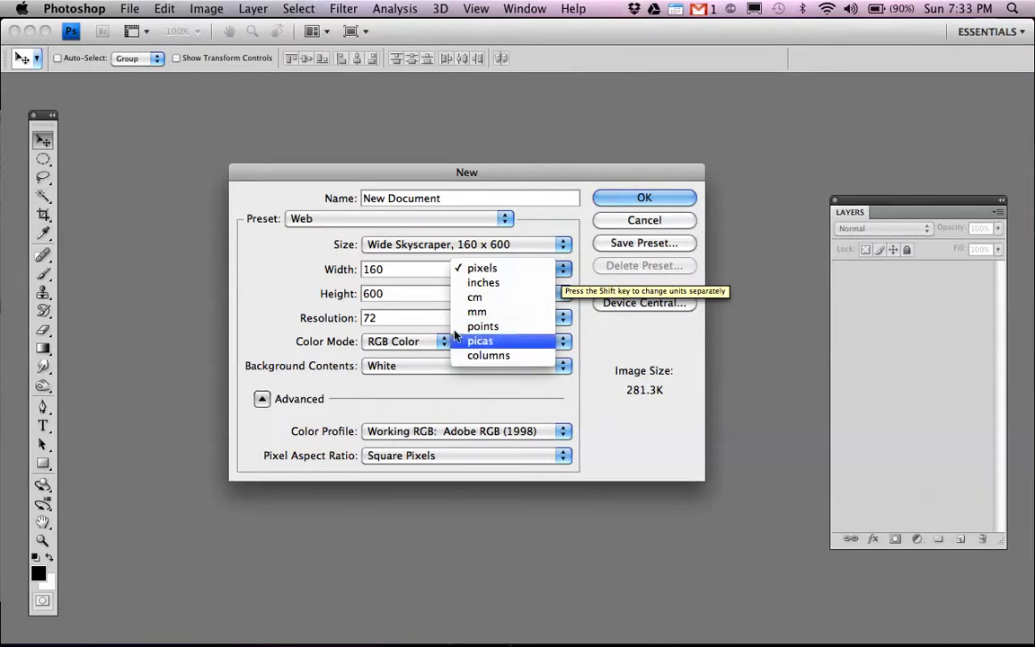
left_click(287, 268)
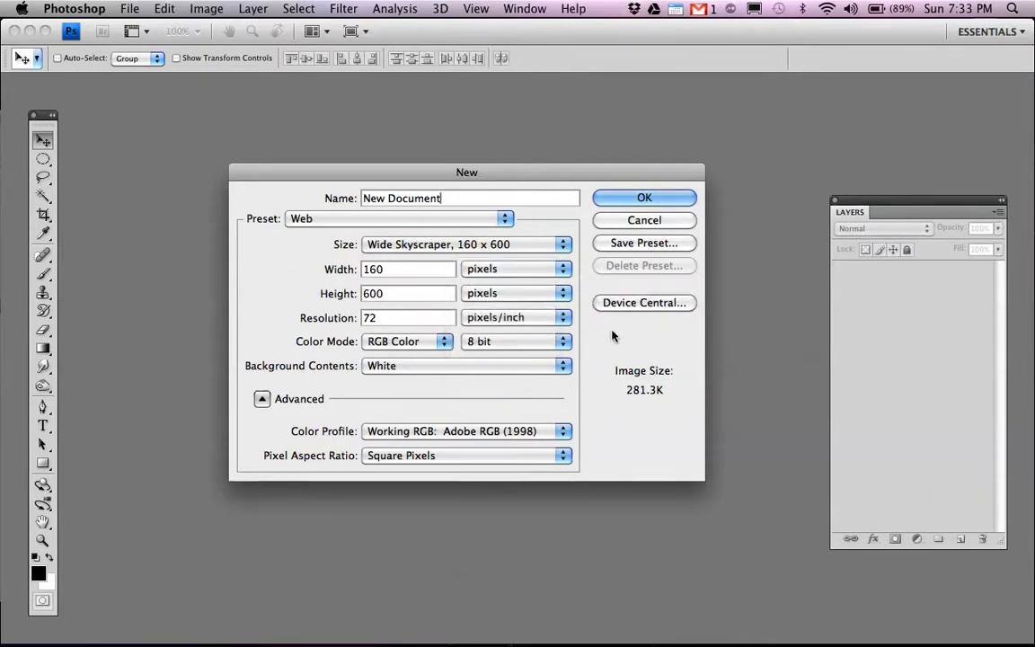
left_click(559, 270)
left_click(521, 284)
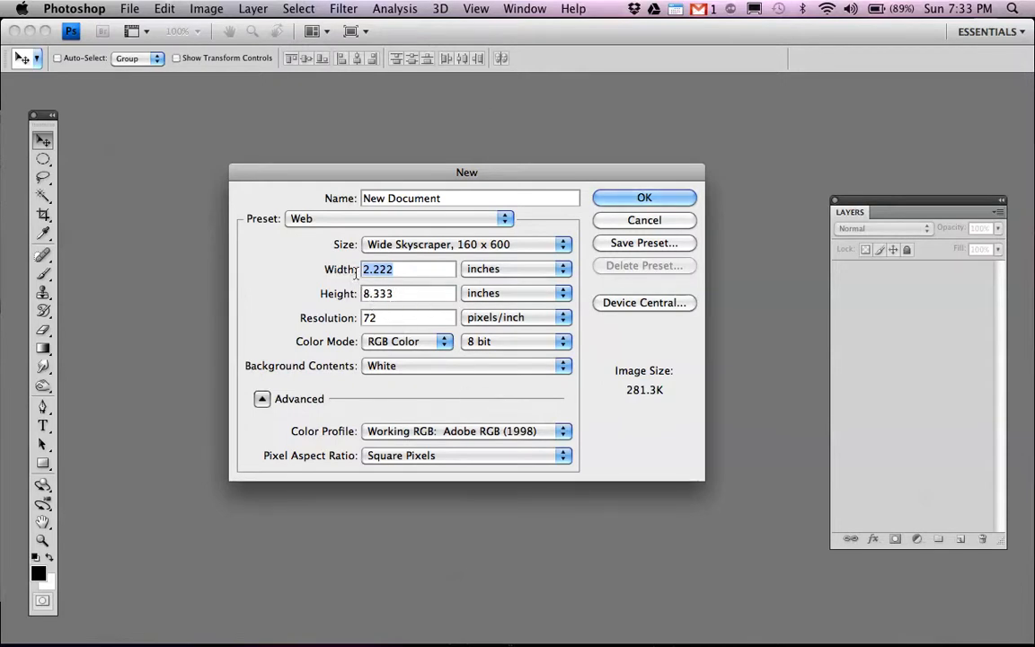
left_click(404, 248)
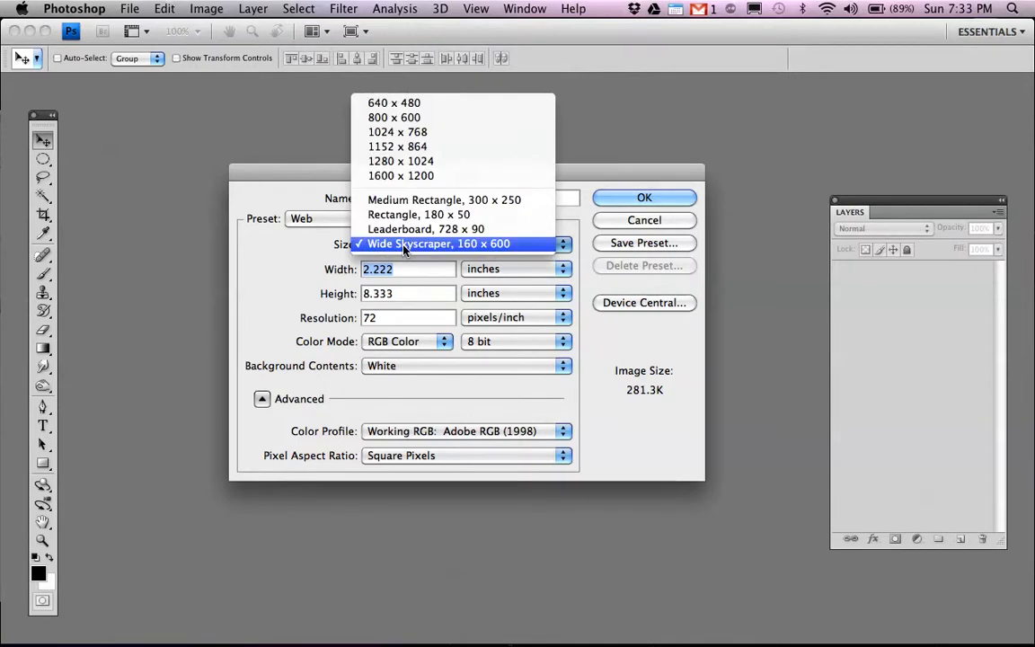
left_click(404, 244)
Set the new document's preset to U.S. Paper with the Letter size.
left_click(302, 221)
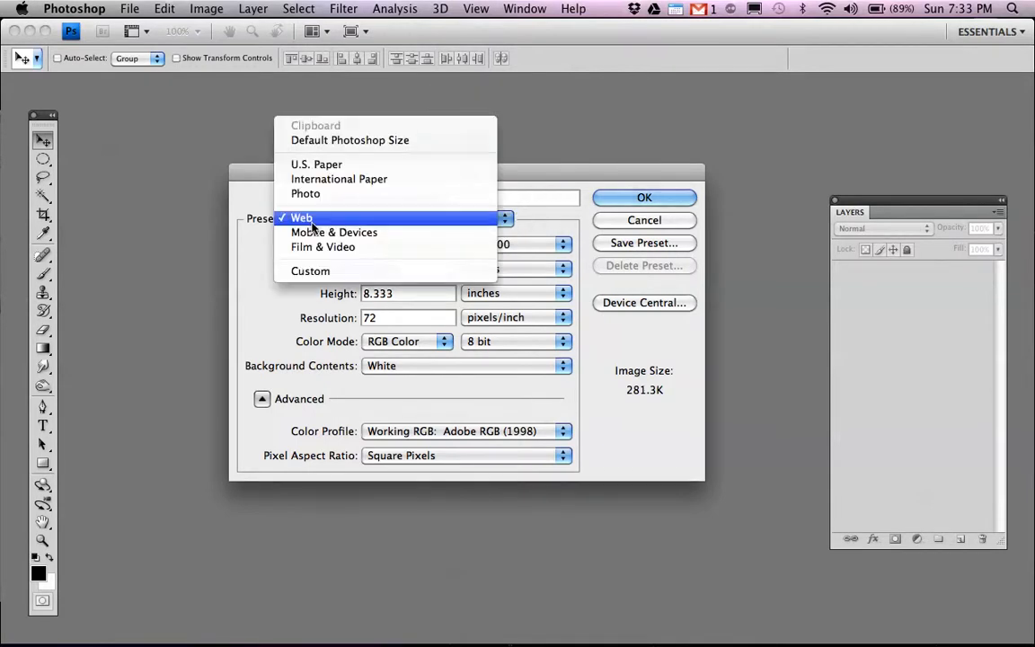
left_click(310, 164)
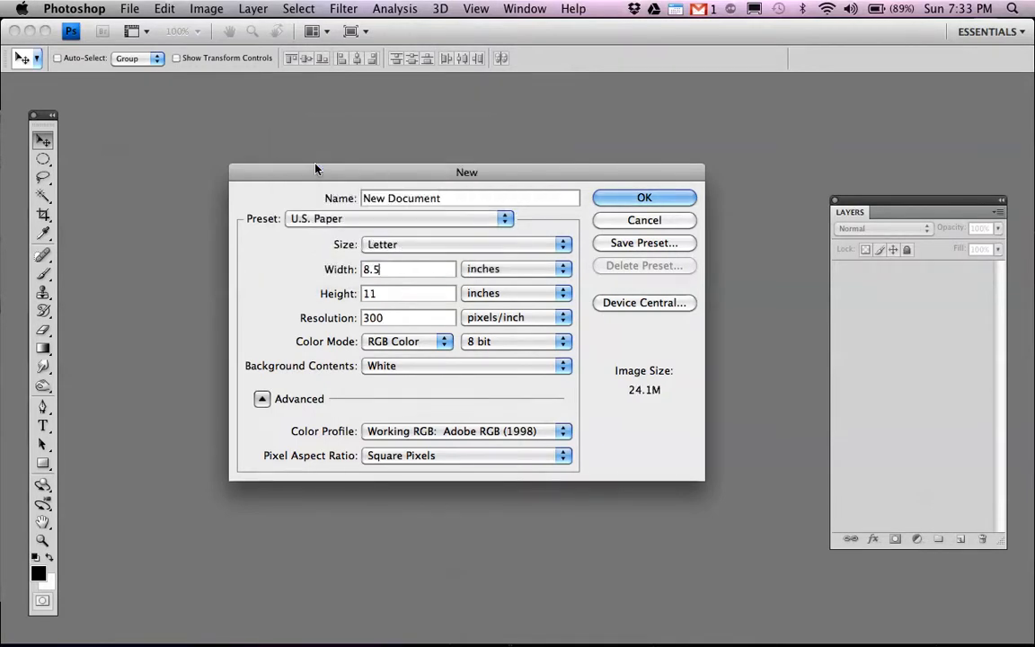
left_click(430, 244)
left_click(388, 248)
Review the color mode and bit depth options, keep RGB Color at 8 bit, and create the document.
left_click(443, 346)
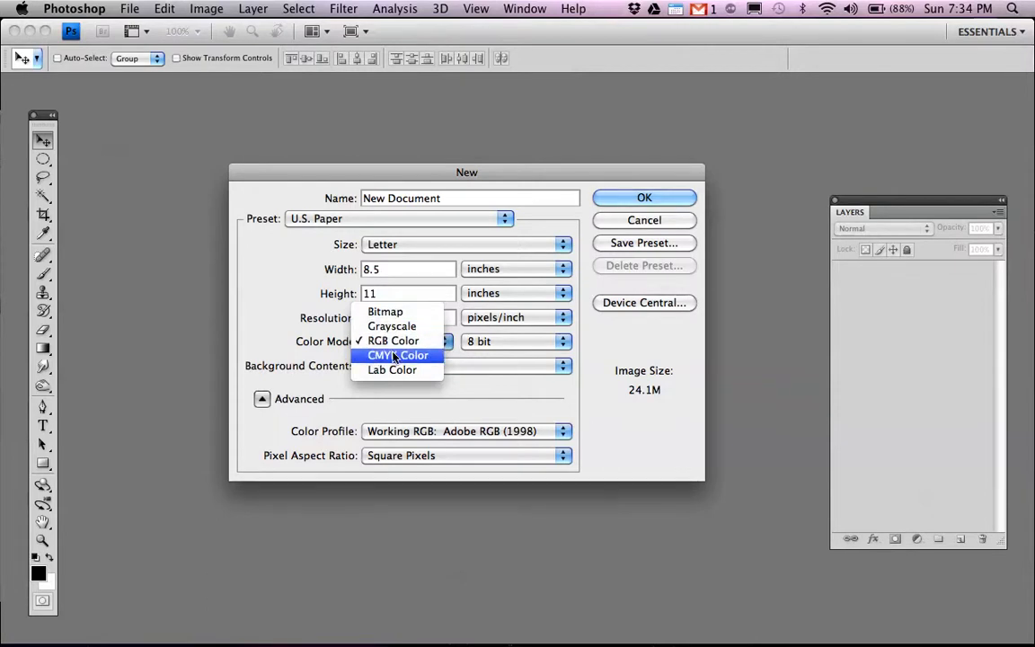
left_click(600, 356)
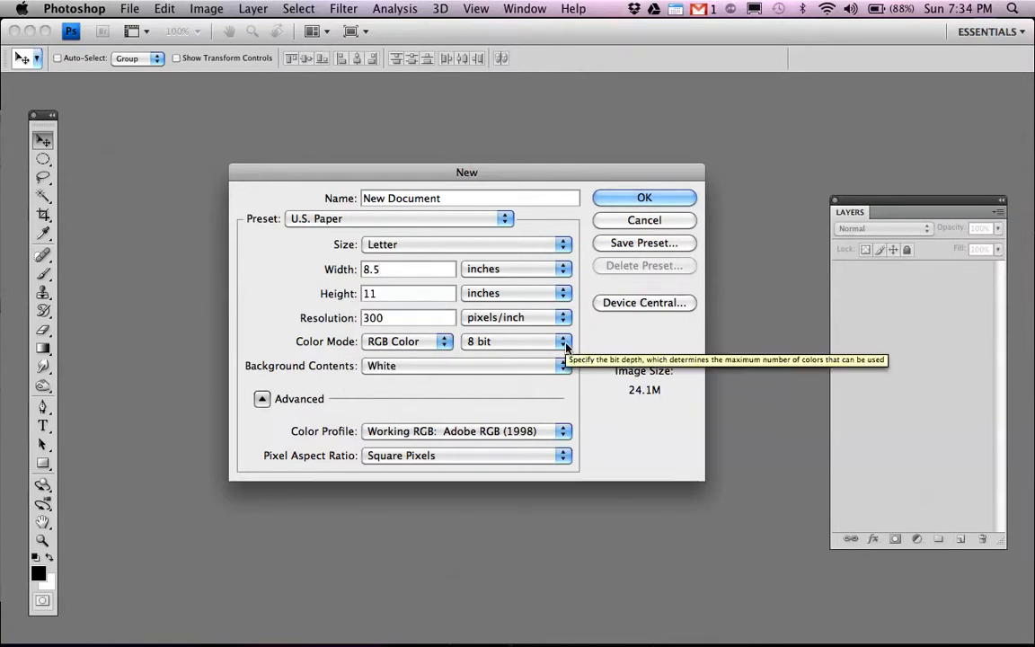
left_click(564, 345)
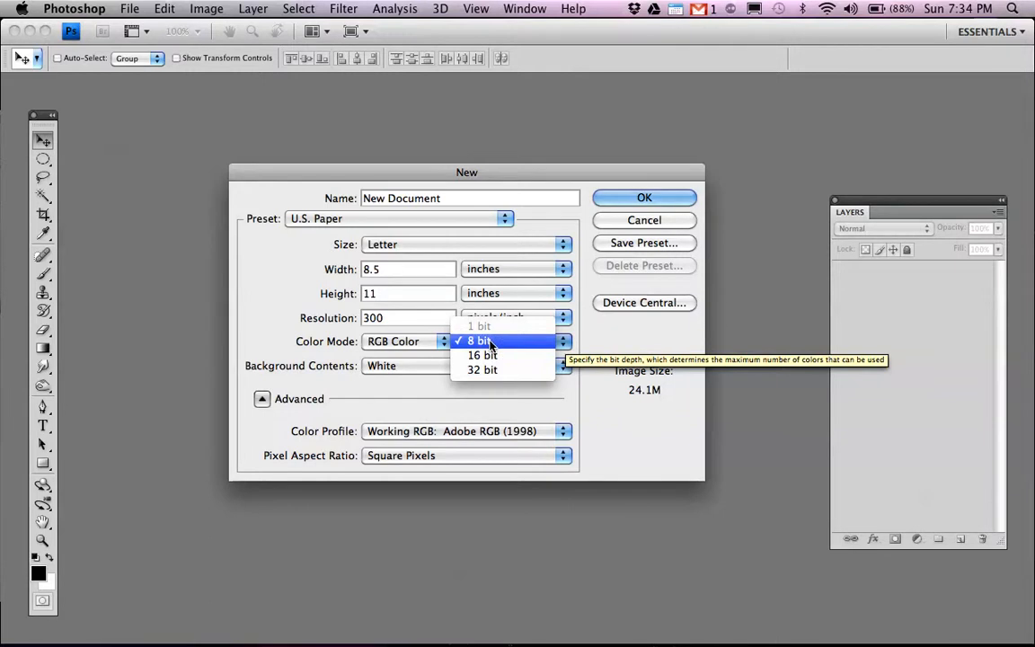
left_click(517, 343)
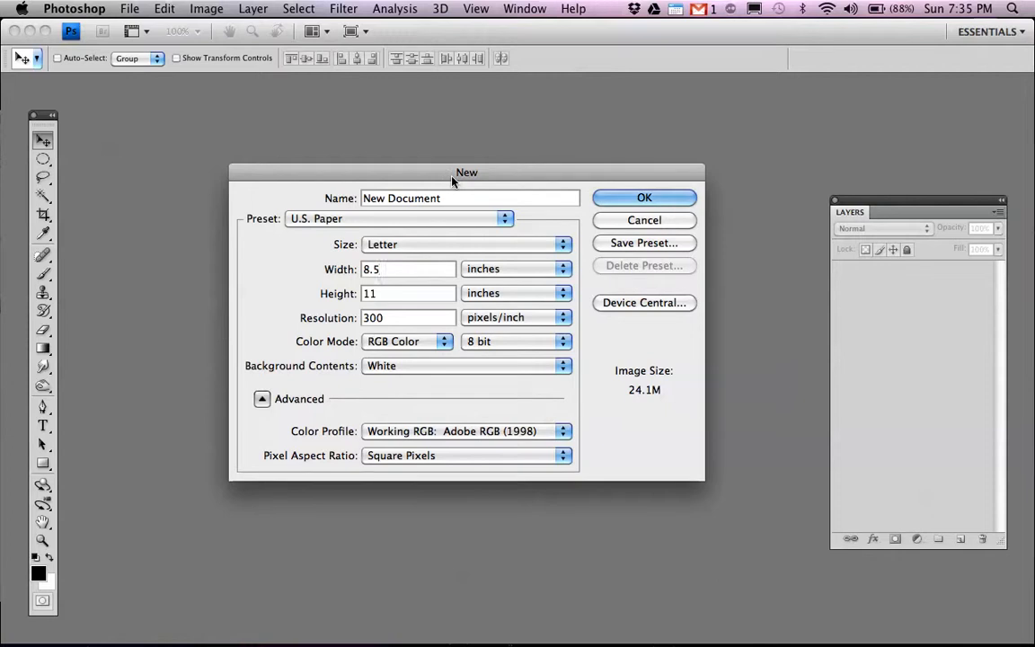
left_click(627, 198)
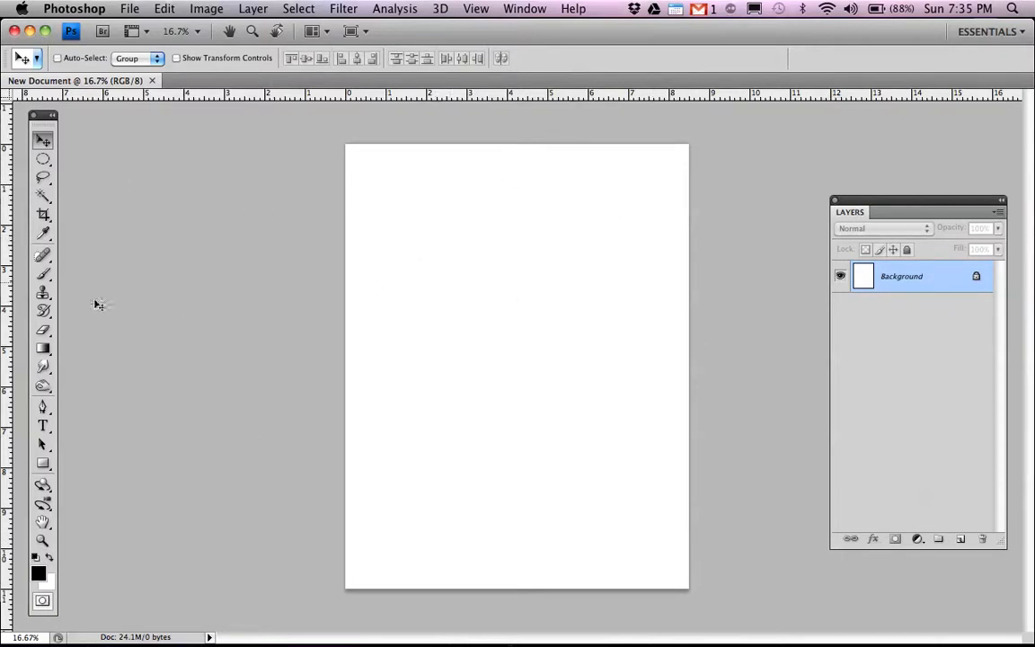
Activate the Brush tool and choose a 19 px brush tip with 100% hardness.
left_click(41, 276)
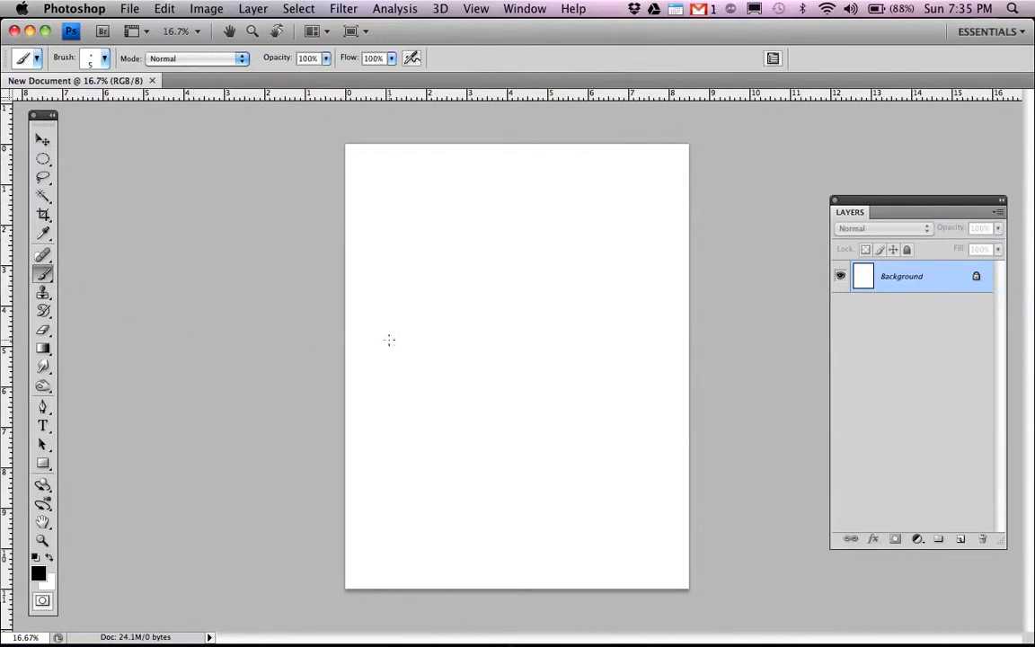
left_click(105, 59)
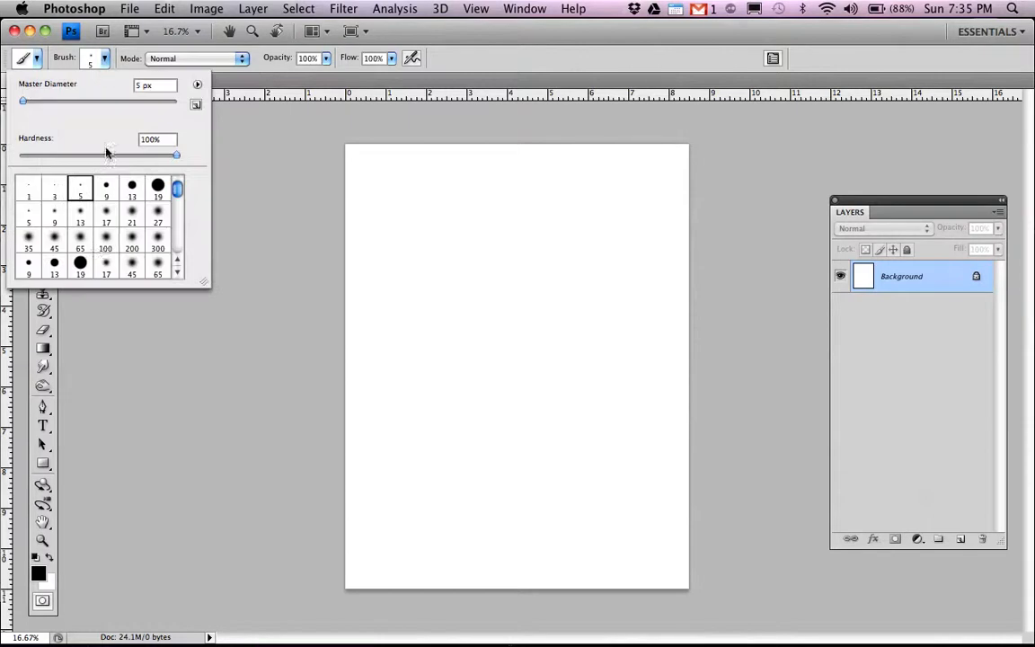
left_click(109, 220)
left_click(80, 263)
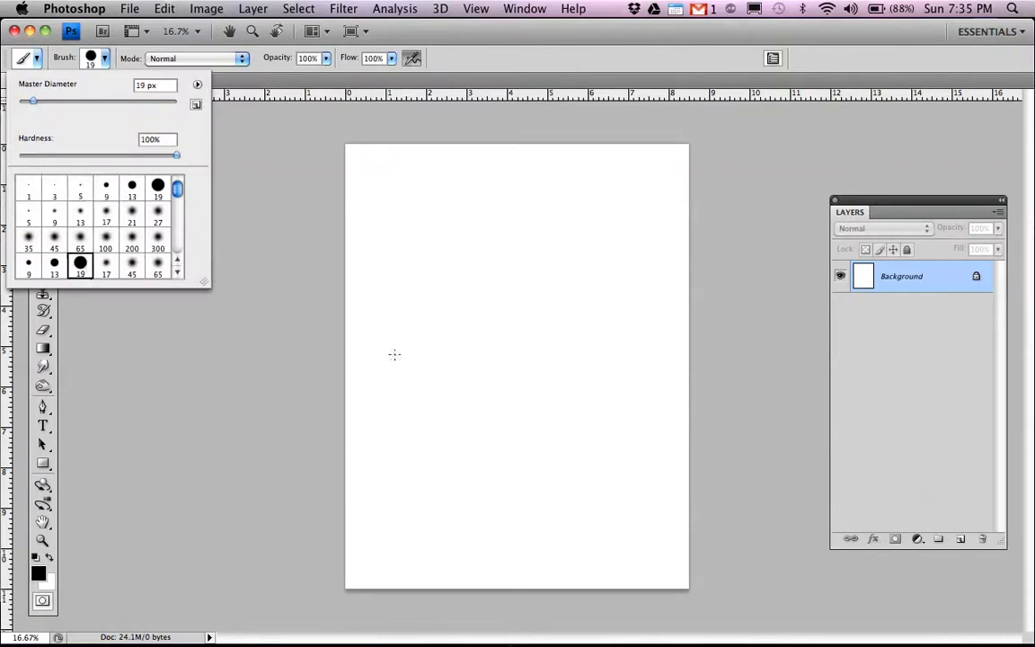
Paint several overlapping freehand black strokes around the middle of the blank page.
left_click(374, 337)
mouse_move(374, 337)
left_mouse_down()
mouse_move(557, 278)
mouse_move(497, 336)
mouse_move(530, 353)
left_mouse_up()
mouse_move(429, 376)
left_mouse_down()
mouse_move(470, 281)
mouse_move(552, 301)
left_mouse_up()
left_click_drag(378, 328, 569, 359)
mouse_move(417, 291)
left_mouse_down()
mouse_move(471, 413)
mouse_move(495, 421)
left_mouse_up()
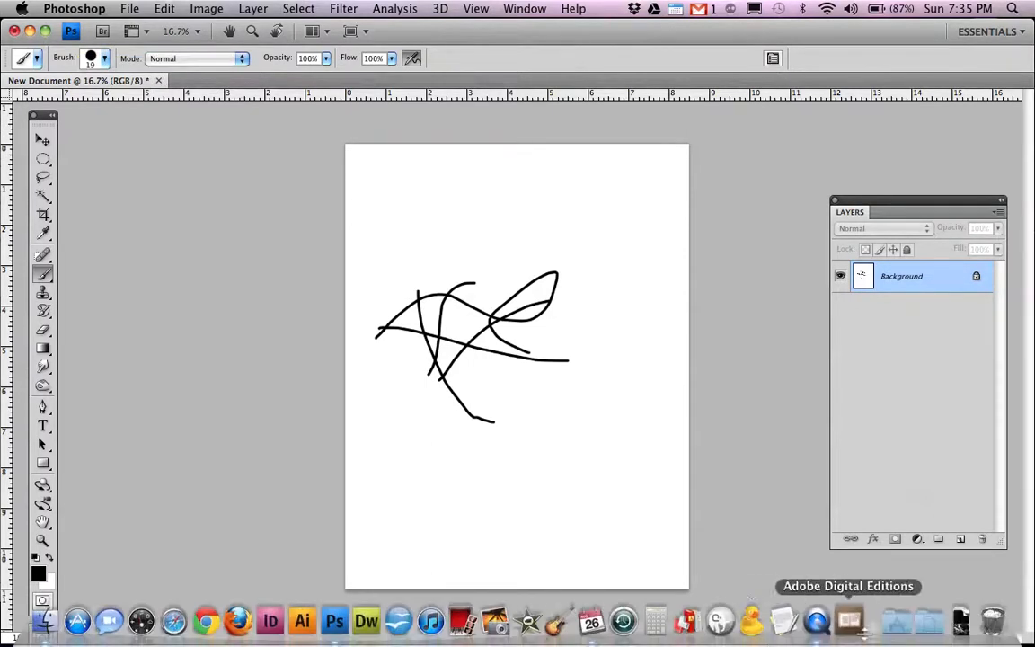
left_click(774, 622)
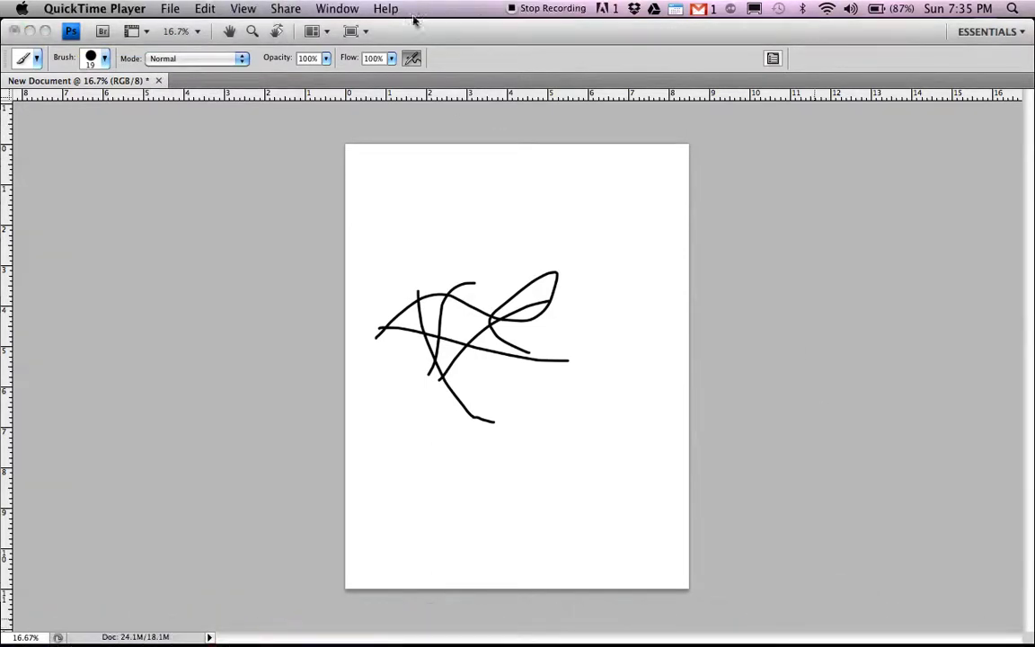